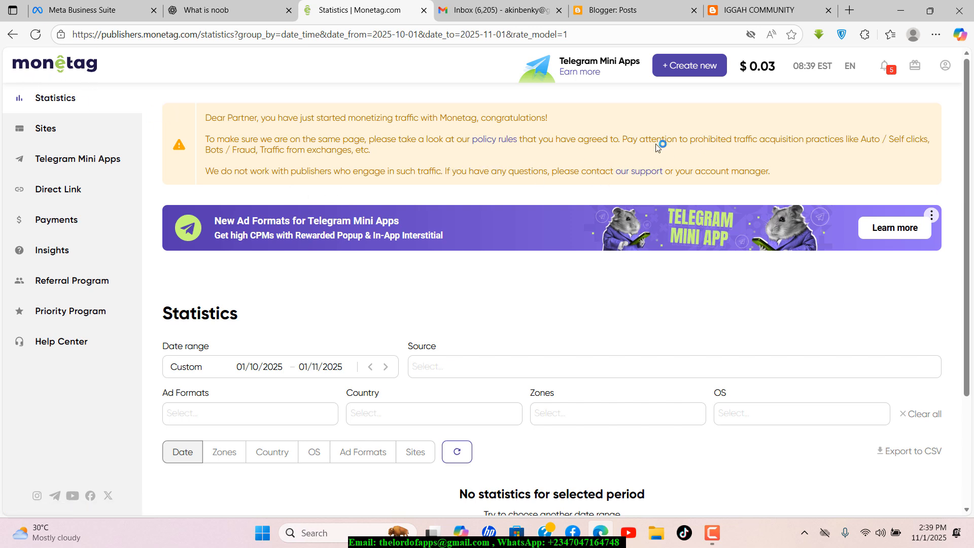
Review the public IGGAH COMMUNITY blog, its Blogger posts dashboard and the list of available blogs.
{"action": "left_click", "coordinate": [768, 5]}
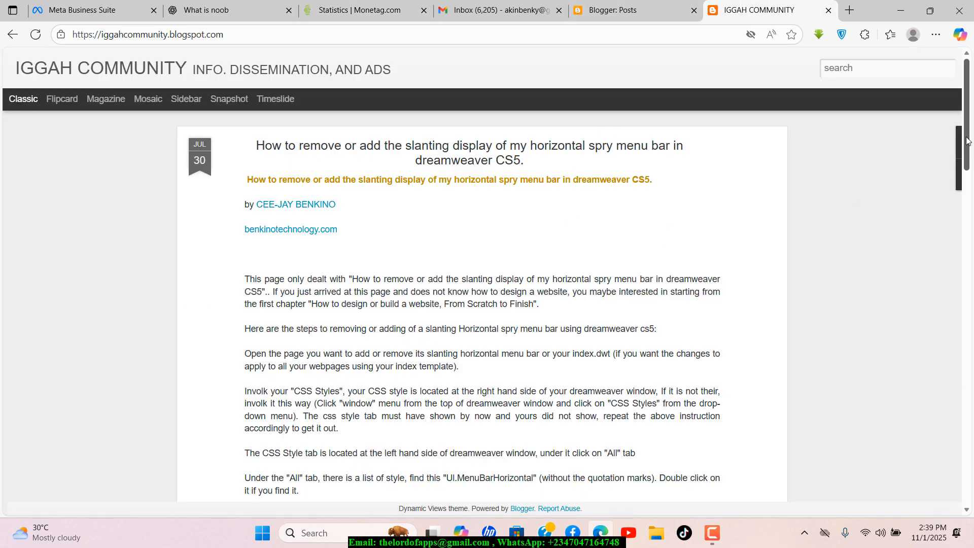
{"action": "mouse_move", "coordinate": [967, 141]}
{"action": "left_mouse_down"}
{"action": "mouse_move", "coordinate": [973, 301]}
{"action": "mouse_move", "coordinate": [968, 140]}
{"action": "left_mouse_up"}
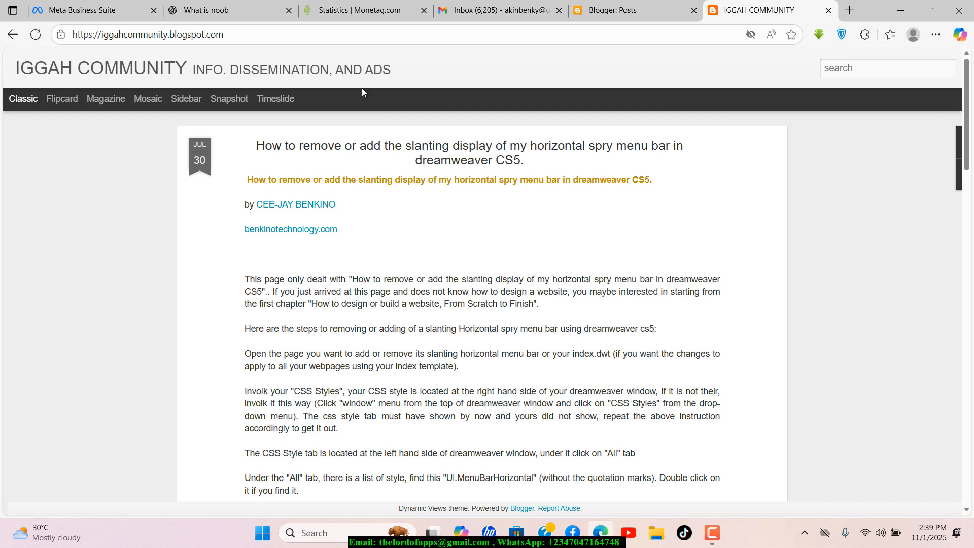
{"action": "left_click", "coordinate": [614, 4]}
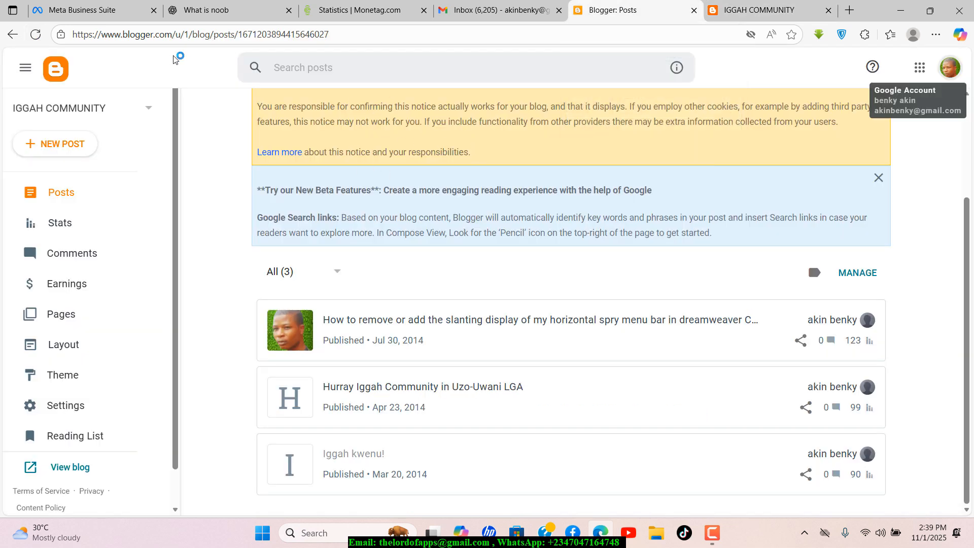
{"action": "left_click_drag", "start_coordinate": [174, 34], "coordinate": [102, 39]}
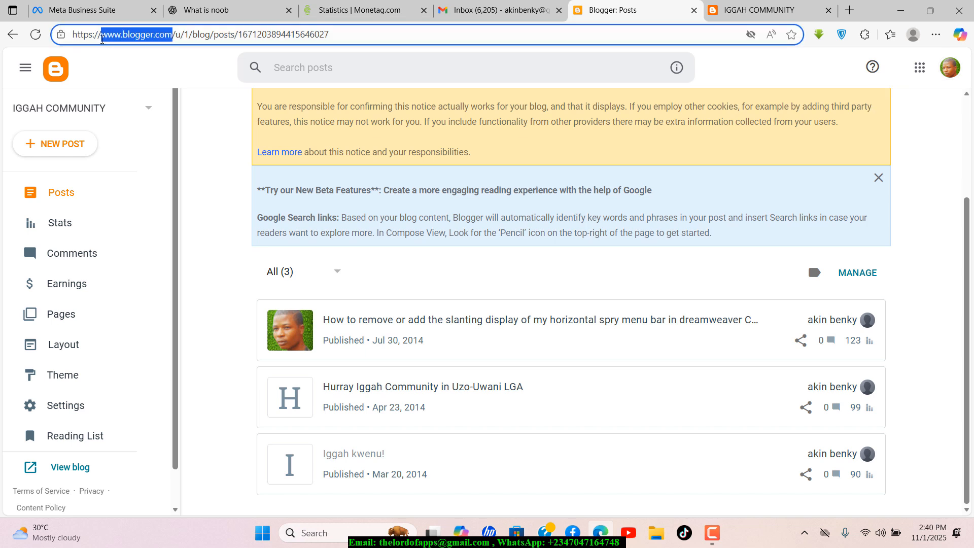
{"action": "left_click", "coordinate": [191, 127]}
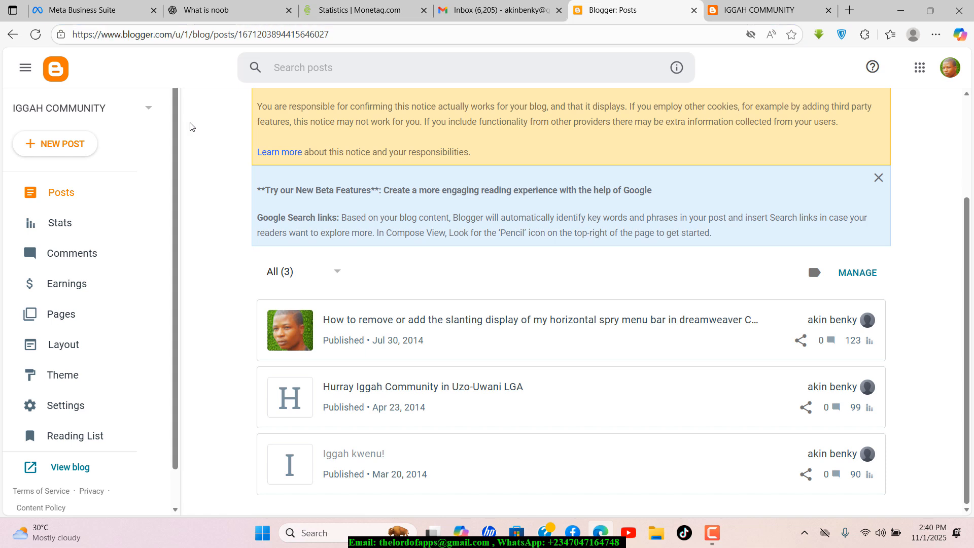
{"action": "left_click", "coordinate": [146, 109]}
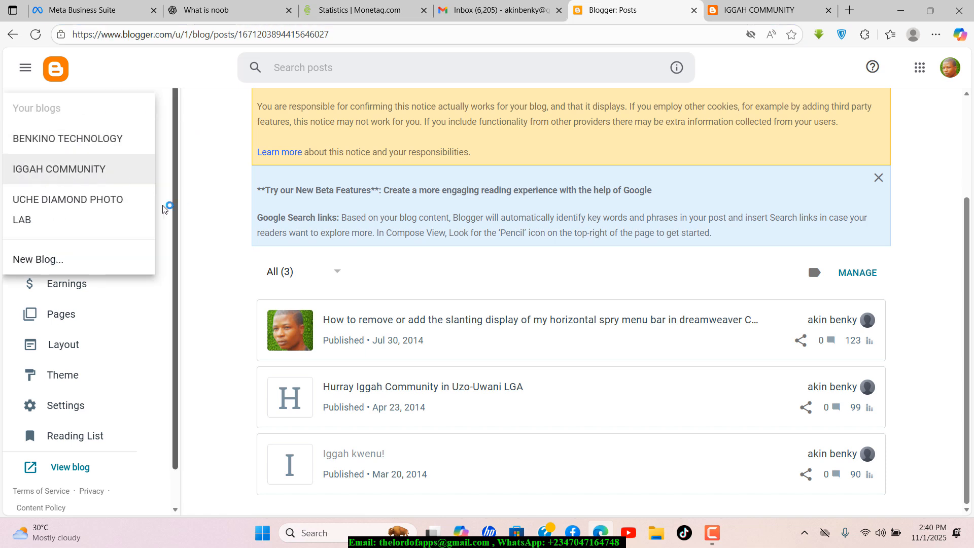
{"action": "left_click", "coordinate": [147, 223]}
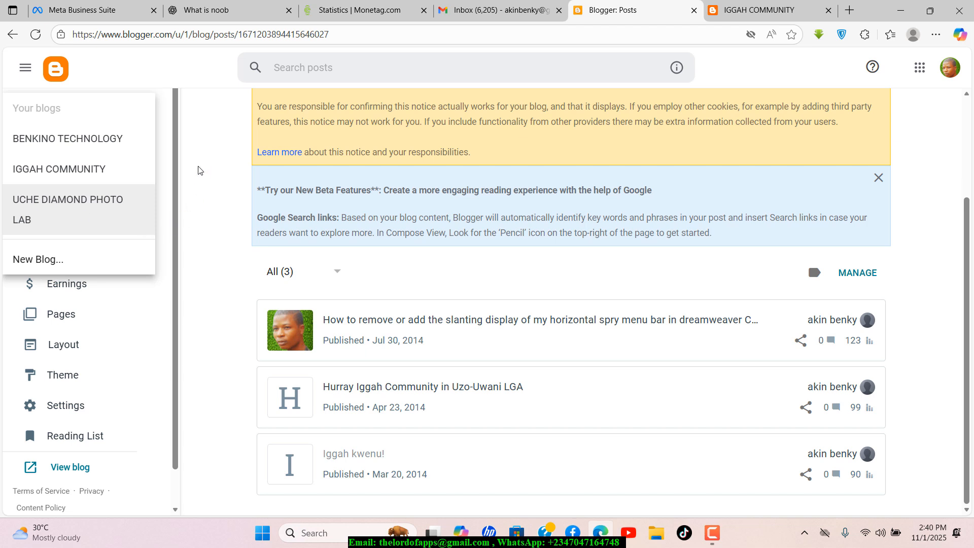
{"action": "left_click", "coordinate": [198, 171]}
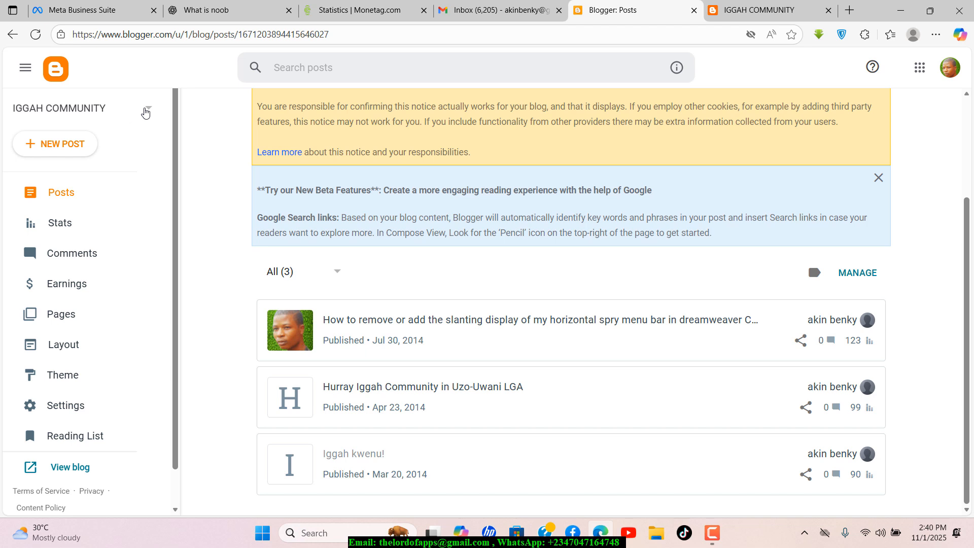
{"action": "left_click", "coordinate": [147, 109]}
{"action": "left_click", "coordinate": [180, 167]}
{"action": "left_click", "coordinate": [767, 9]}
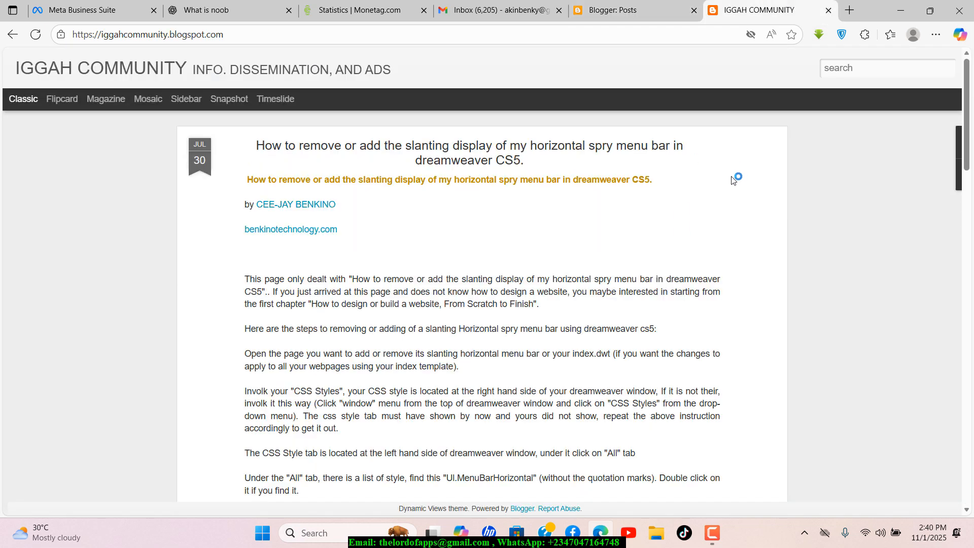
{"action": "left_click", "coordinate": [32, 40]}
Switch to Monetag, open the list of sites and start adding a new site.
{"action": "left_click", "coordinate": [329, 9]}
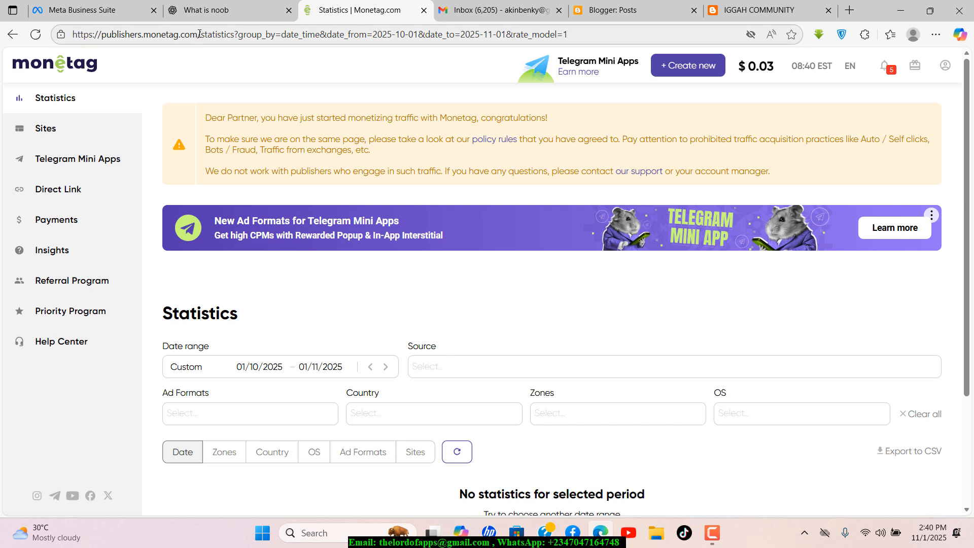
{"action": "left_click_drag", "start_coordinate": [199, 34], "coordinate": [143, 37]}
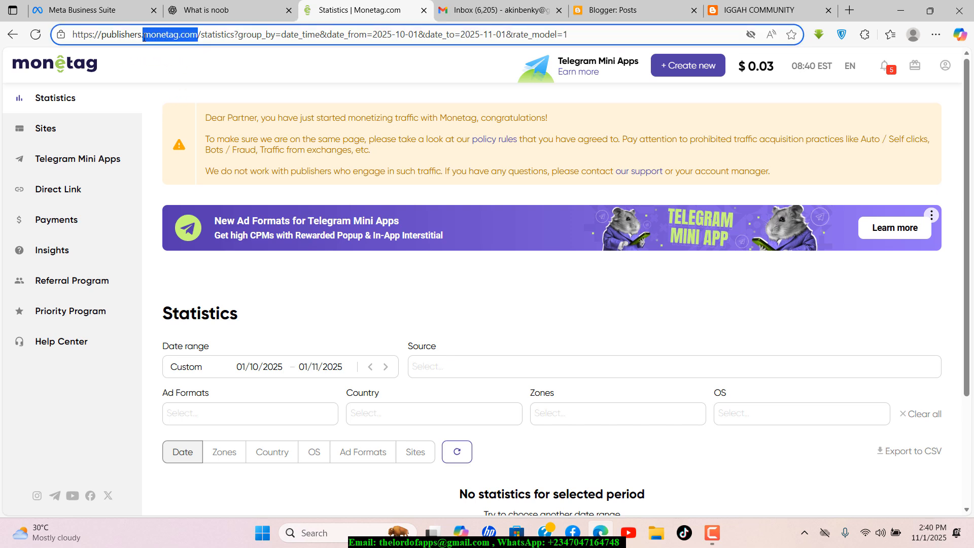
{"action": "left_click", "coordinate": [194, 86]}
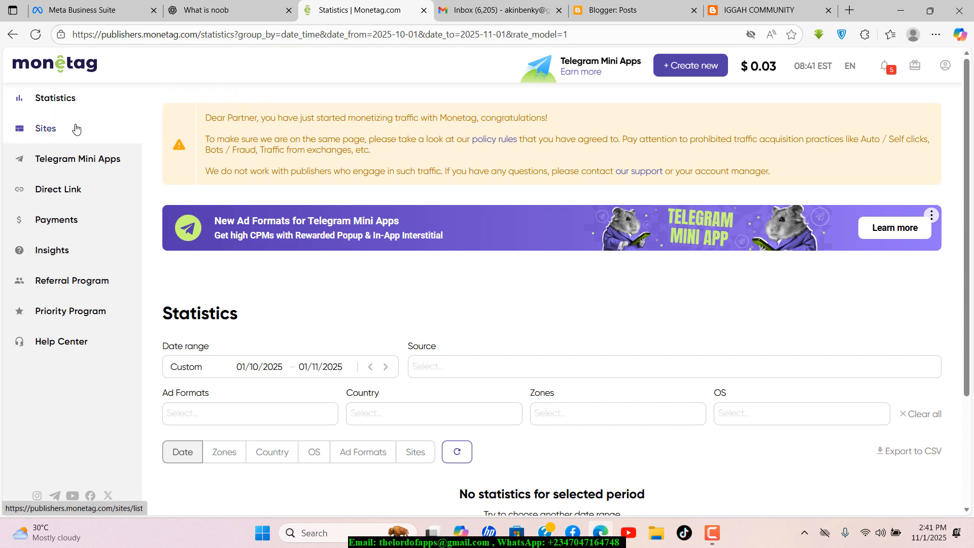
{"action": "left_click", "coordinate": [48, 130]}
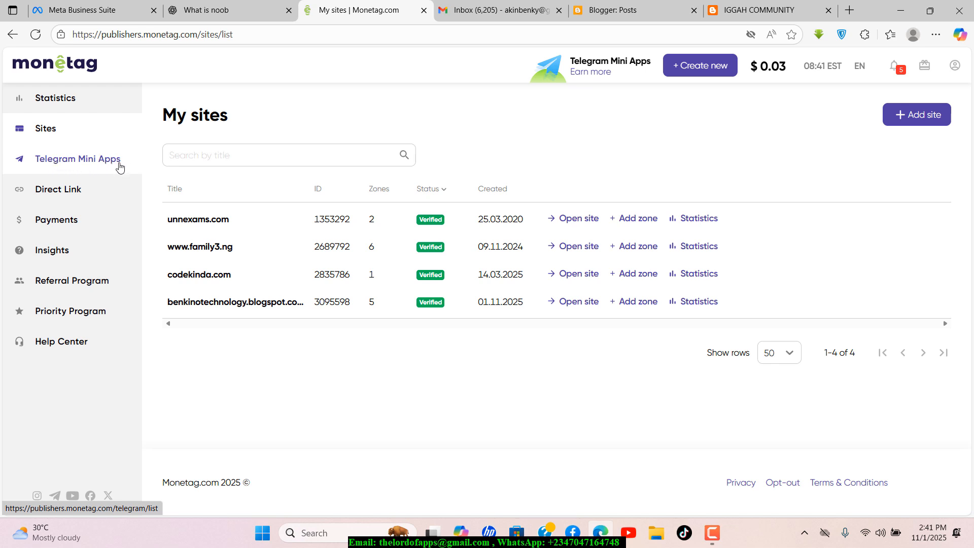
{"action": "left_click", "coordinate": [57, 165]}
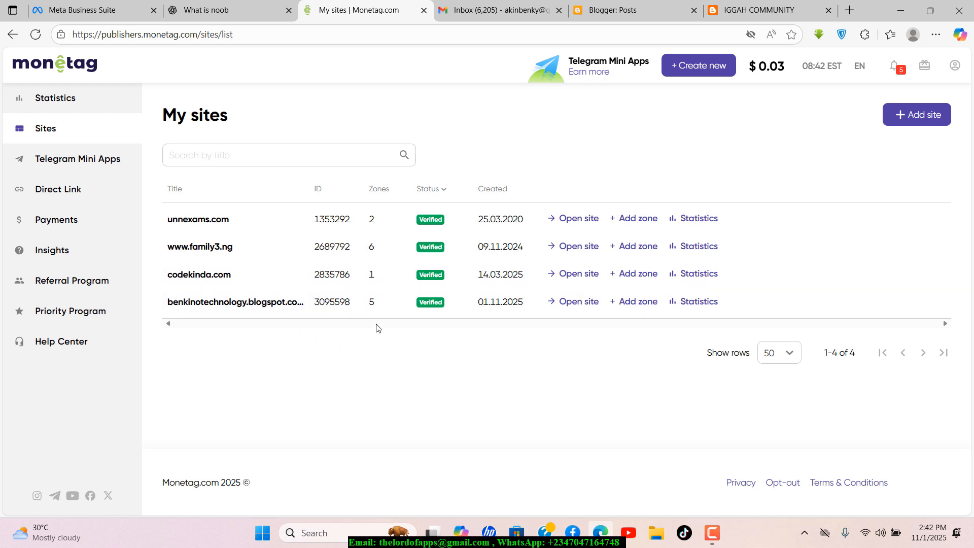
{"action": "left_click", "coordinate": [925, 117]}
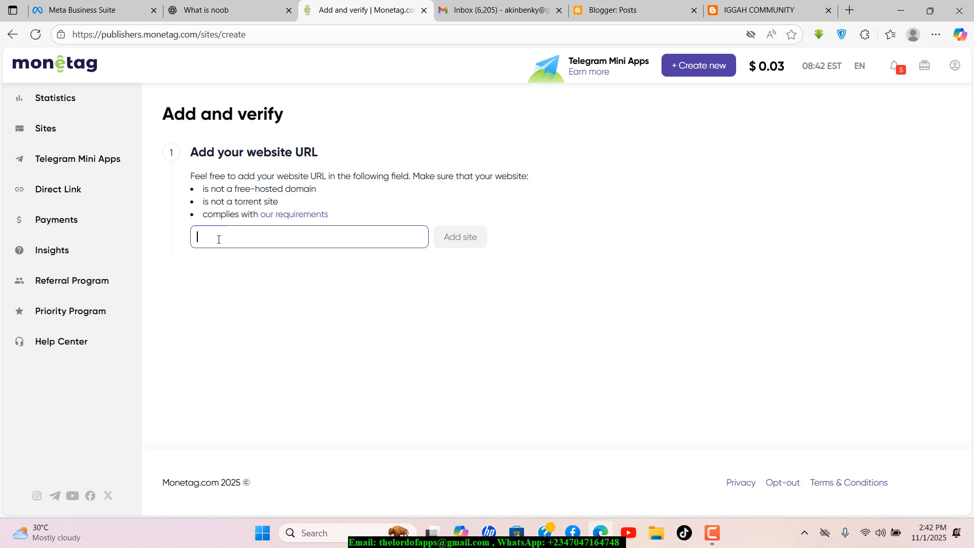
Copy the full web address of the public IGGAH COMMUNITY blog.
{"action": "left_click", "coordinate": [761, 10]}
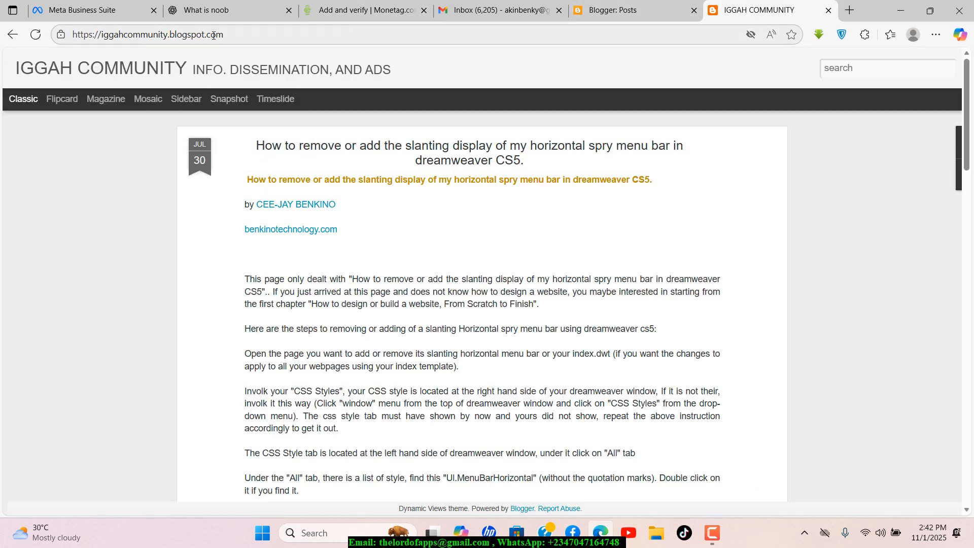
{"action": "left_click", "coordinate": [230, 33]}
{"action": "left_click_drag", "start_coordinate": [230, 30], "coordinate": [61, 29]}
{"action": "key", "text": "ctrl+c"}
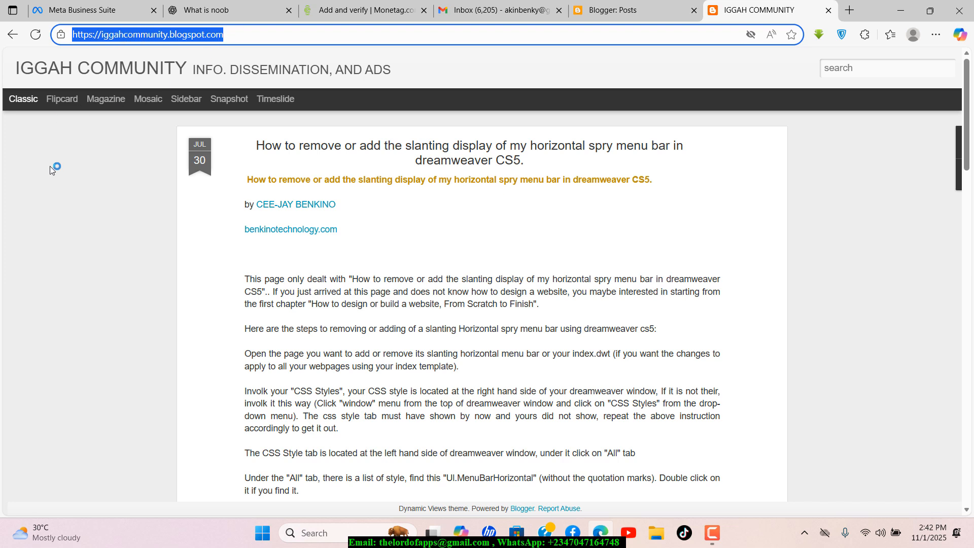
{"action": "left_click", "coordinate": [625, 4]}
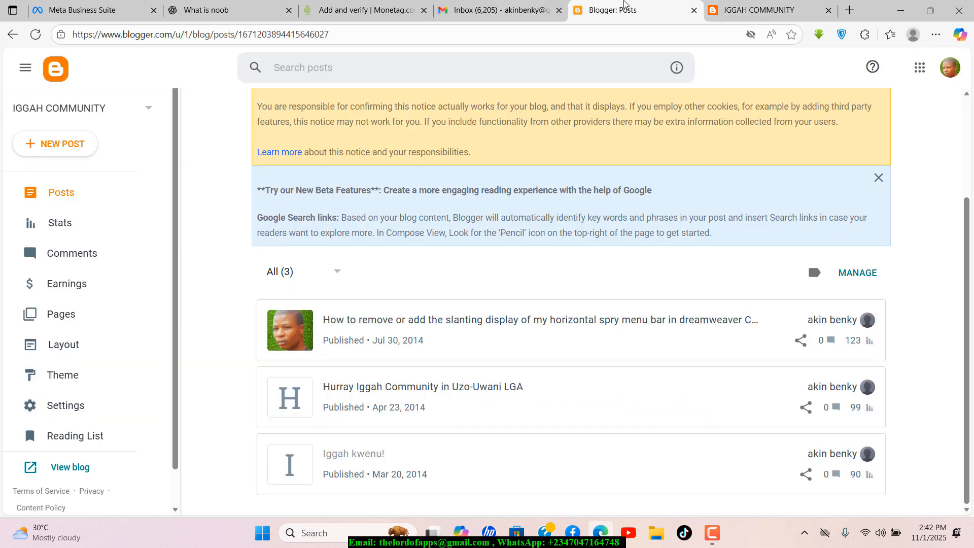
{"action": "left_click", "coordinate": [367, 9]}
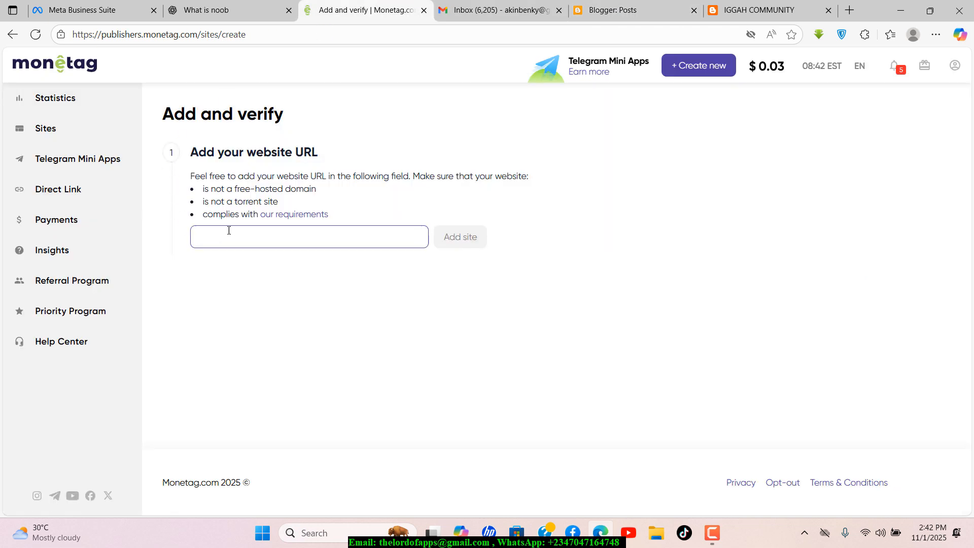
{"action": "left_click", "coordinate": [205, 235]}
{"action": "key", "text": "ctrl+v"}
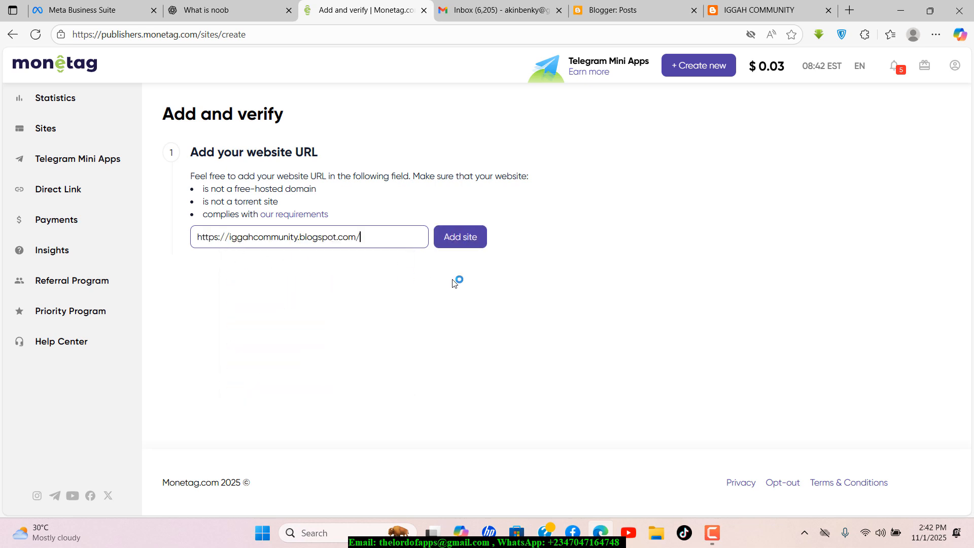
{"action": "left_click", "coordinate": [468, 242]}
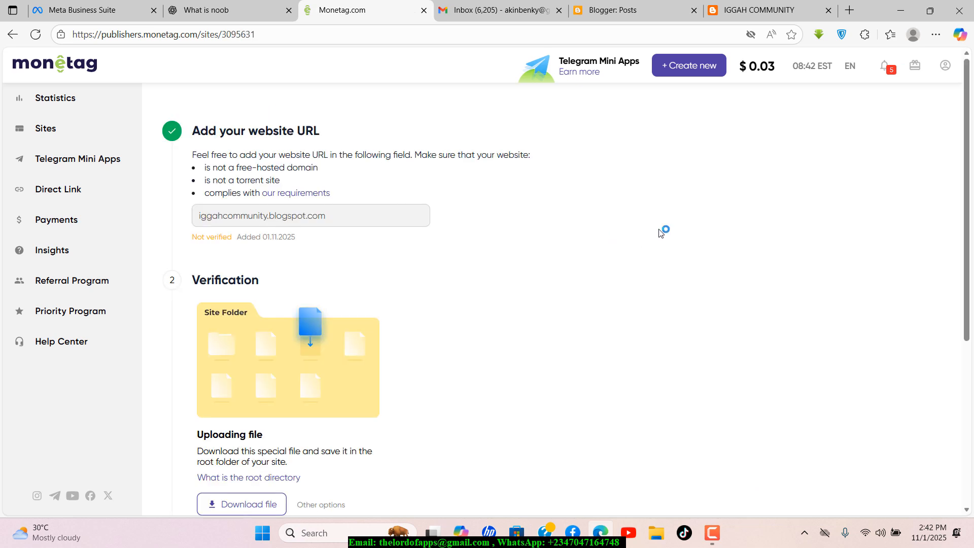
Examine the added site's URL, its verification status and the verification section of the Monetag site page.
{"action": "left_click_drag", "start_coordinate": [965, 128], "coordinate": [965, 141]}
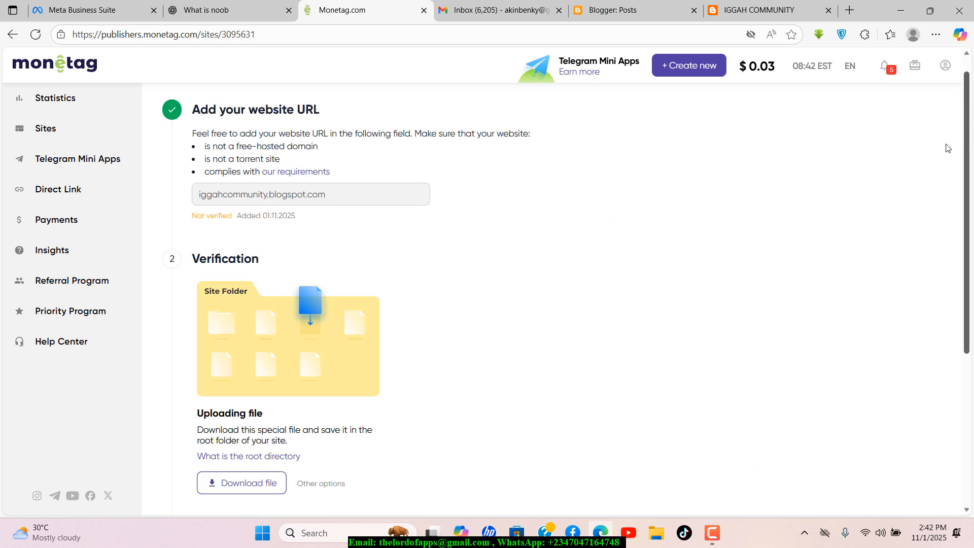
{"action": "left_click_drag", "start_coordinate": [202, 197], "coordinate": [351, 195]}
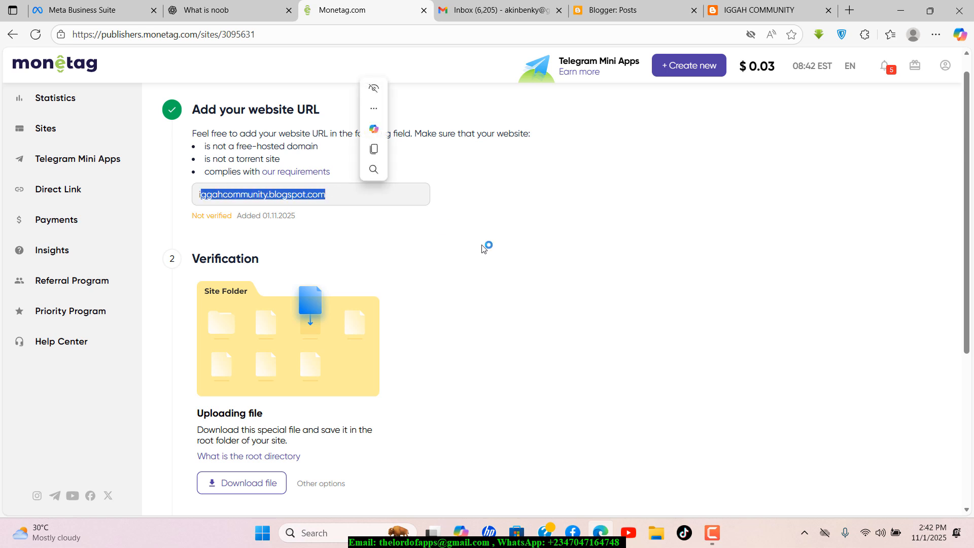
{"action": "left_click", "coordinate": [530, 277]}
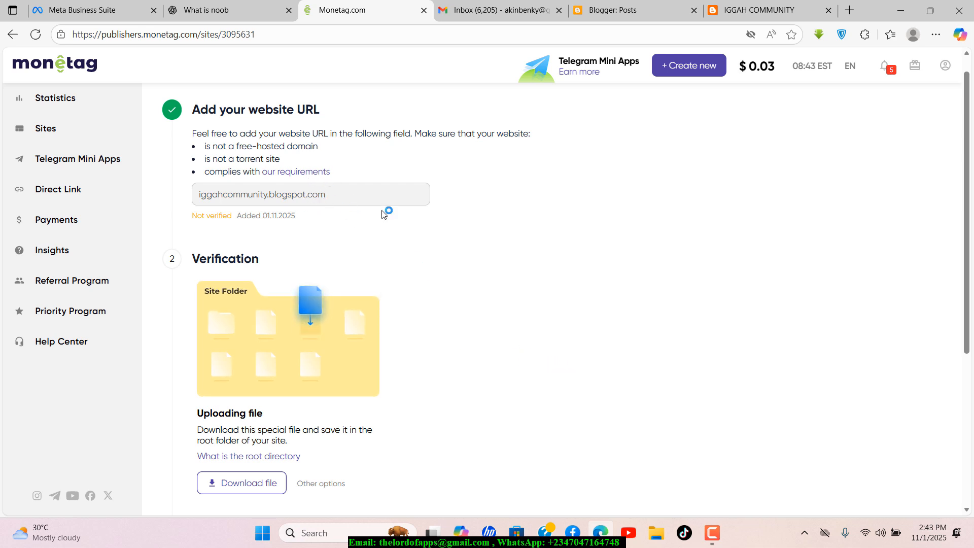
{"action": "left_click_drag", "start_coordinate": [181, 216], "coordinate": [232, 214]}
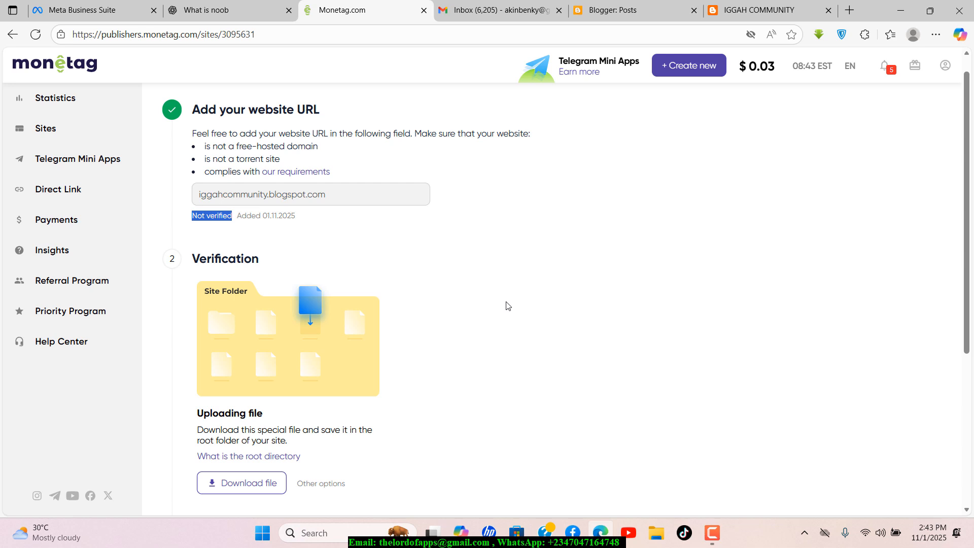
{"action": "left_click_drag", "start_coordinate": [967, 130], "coordinate": [968, 180]}
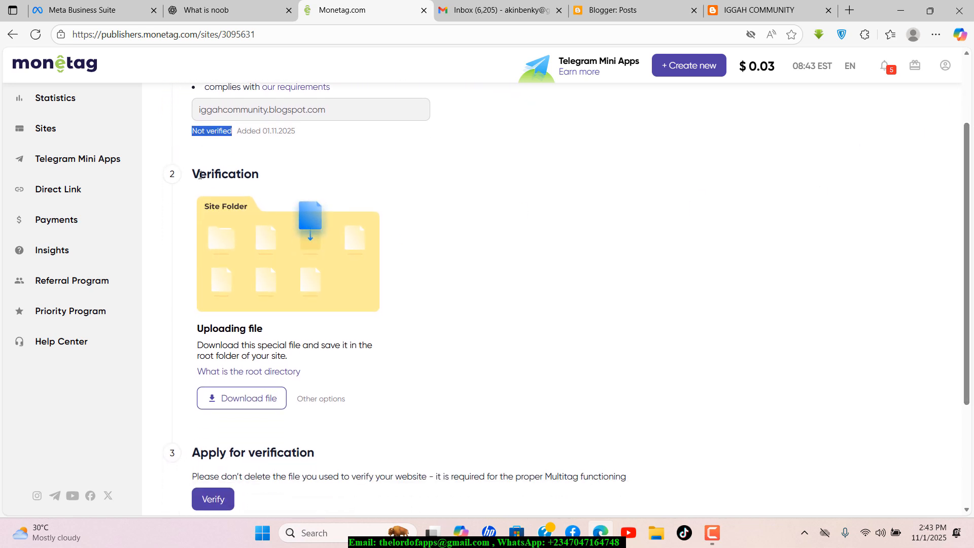
{"action": "left_click_drag", "start_coordinate": [191, 174], "coordinate": [262, 171]}
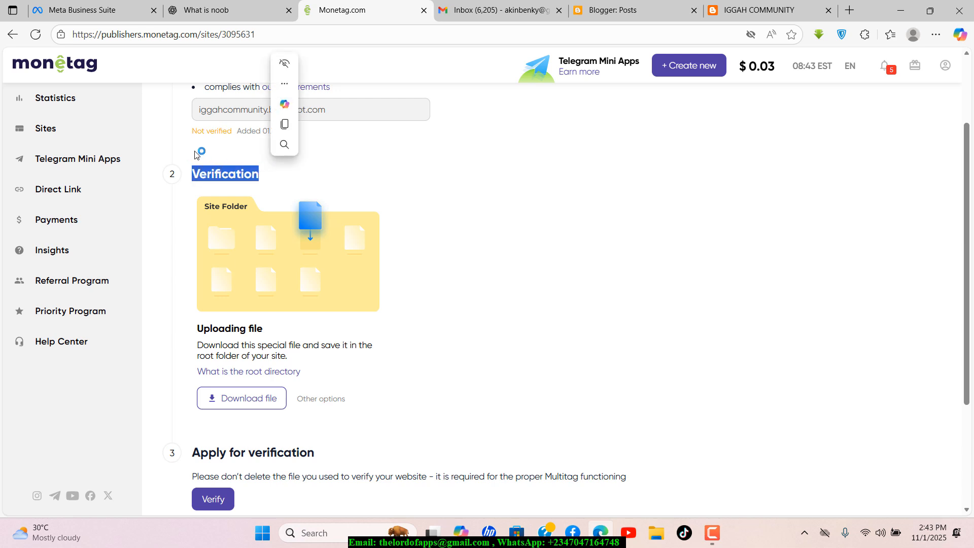
{"action": "left_click", "coordinate": [175, 146]}
{"action": "scroll", "coordinate": [175, 146], "scroll_direction": "up", "scroll_amount": 1}
{"action": "scroll", "coordinate": [175, 146], "scroll_direction": "up", "scroll_amount": 1}
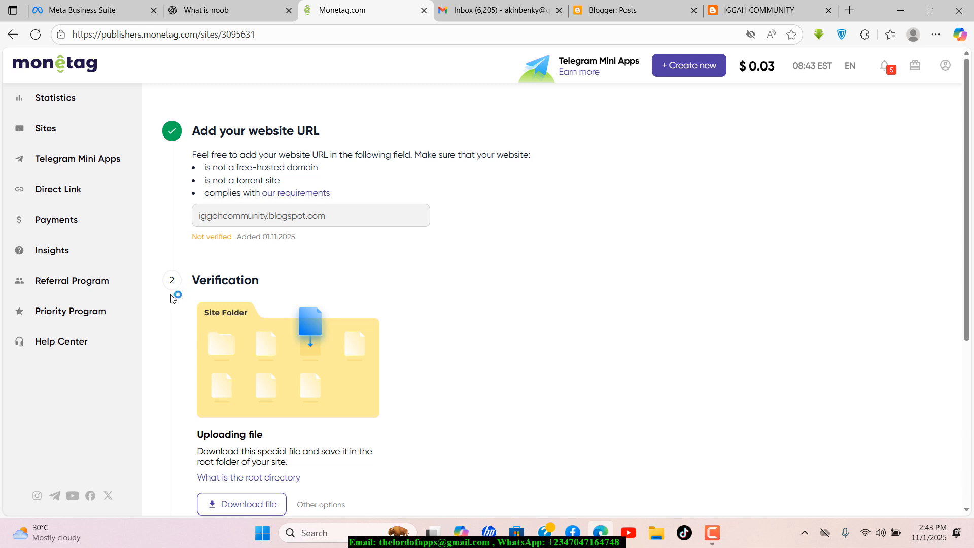
Show the other verification options for the site and copy the Insert code meta tag.
{"action": "scroll", "coordinate": [171, 299], "scroll_direction": "down", "scroll_amount": 3}
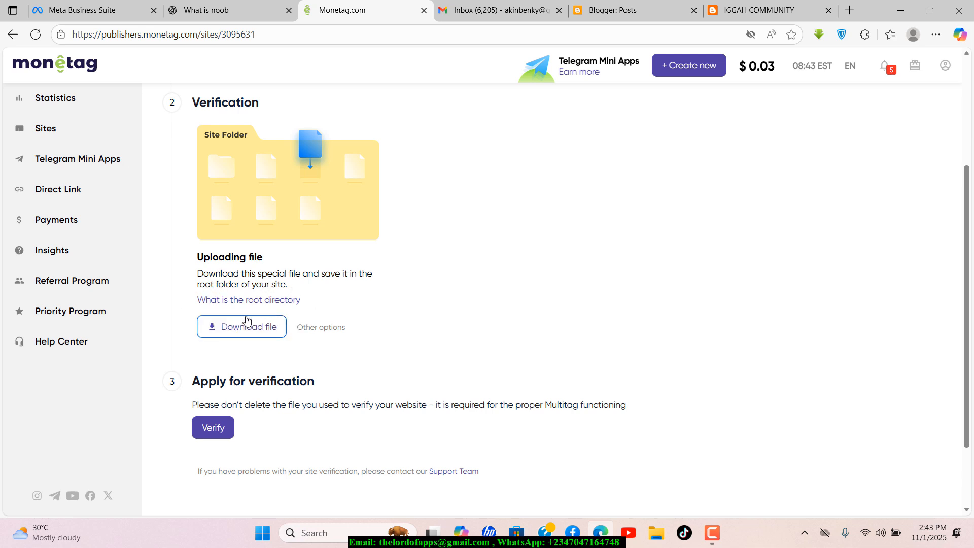
{"action": "left_click", "coordinate": [332, 329]}
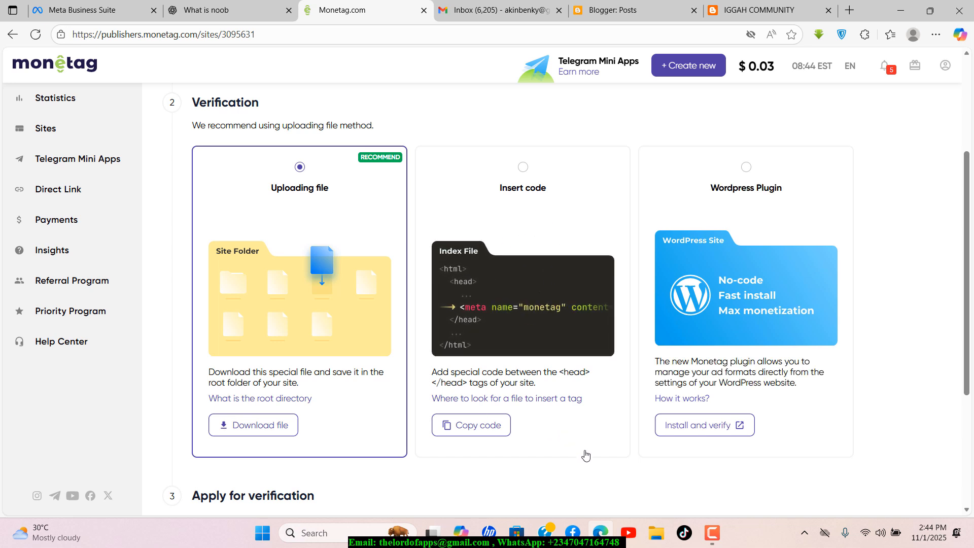
{"action": "left_click", "coordinate": [474, 431]}
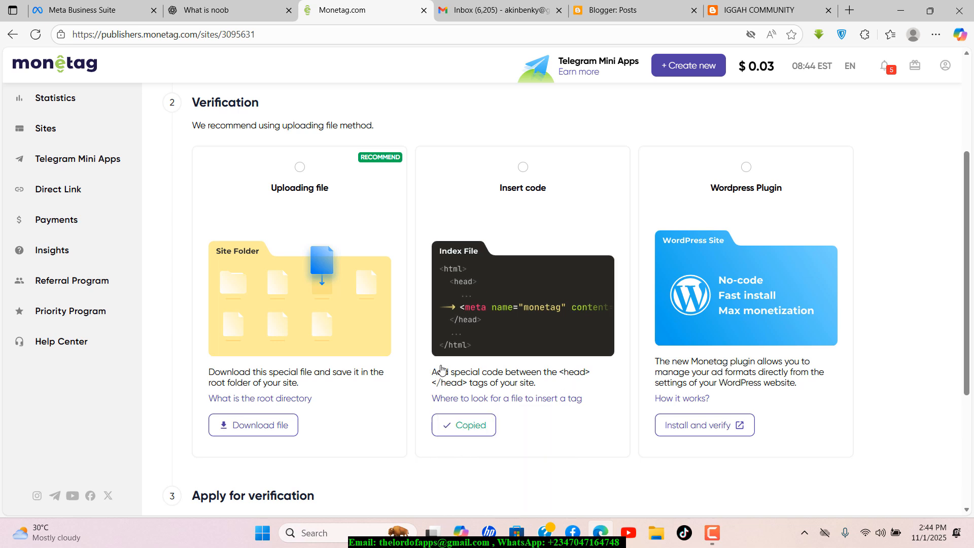
{"action": "mouse_move", "coordinate": [458, 402]}
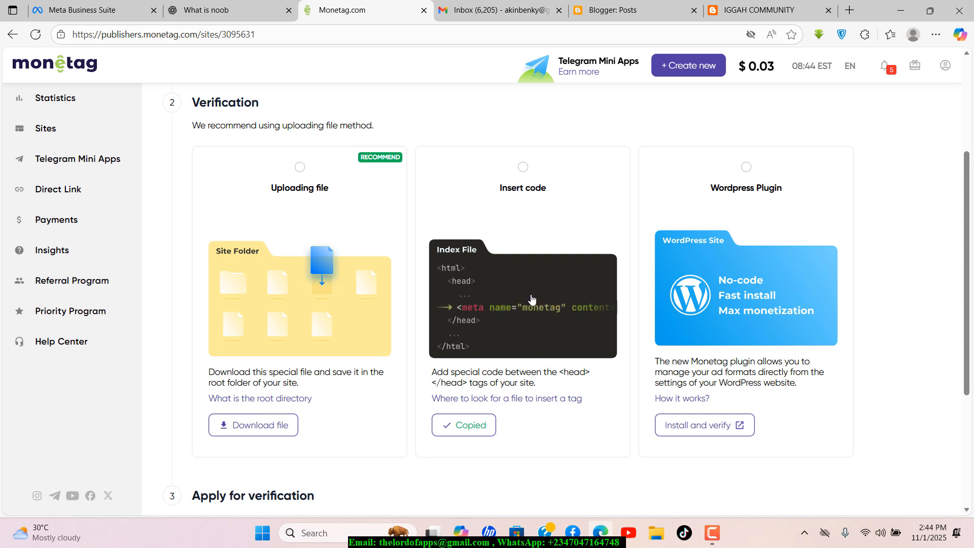
Switch to Blogger and open the IGGAH COMMUNITY blog's current theme, Dynamic Views Classic, for HTML editing.
{"action": "left_click", "coordinate": [630, 7]}
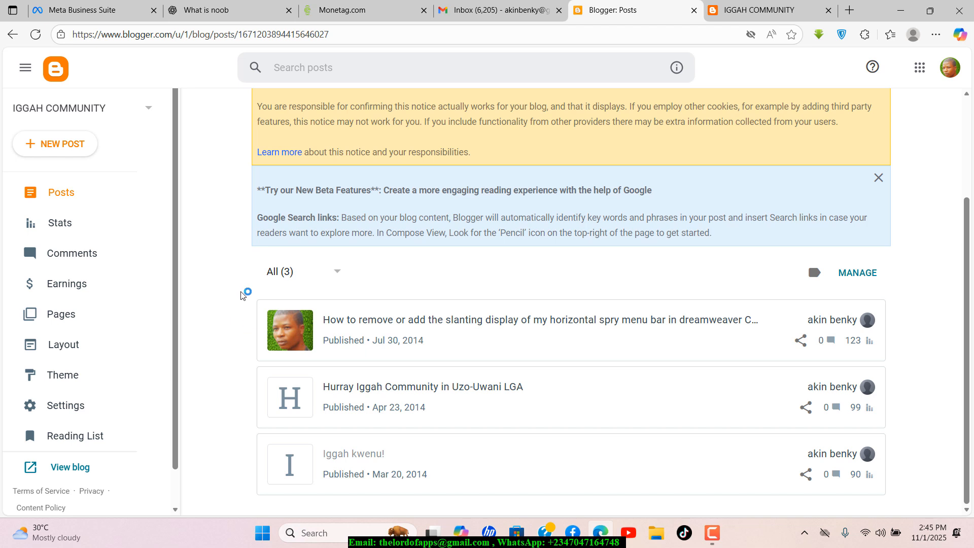
{"action": "scroll", "coordinate": [182, 258], "scroll_direction": "down", "scroll_amount": 1}
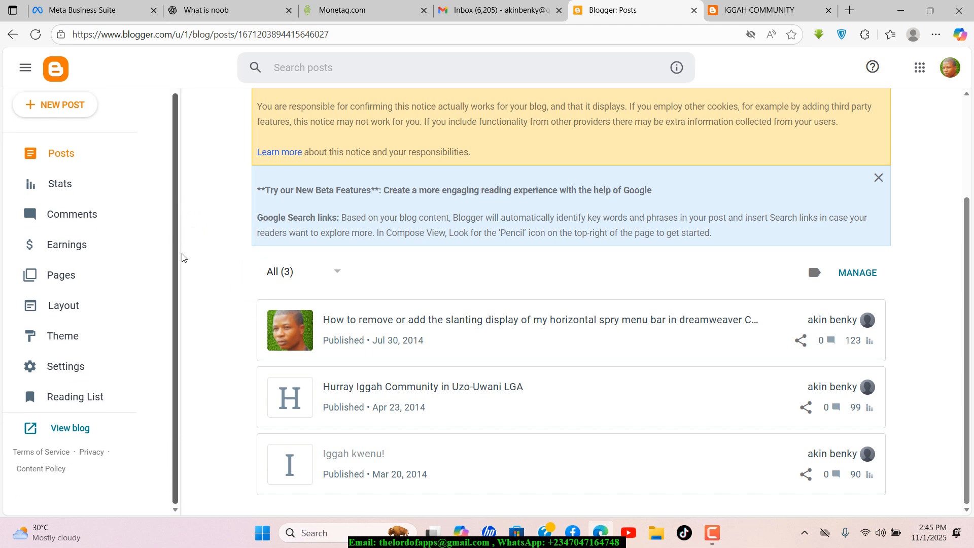
{"action": "scroll", "coordinate": [169, 196], "scroll_direction": "up", "scroll_amount": 1}
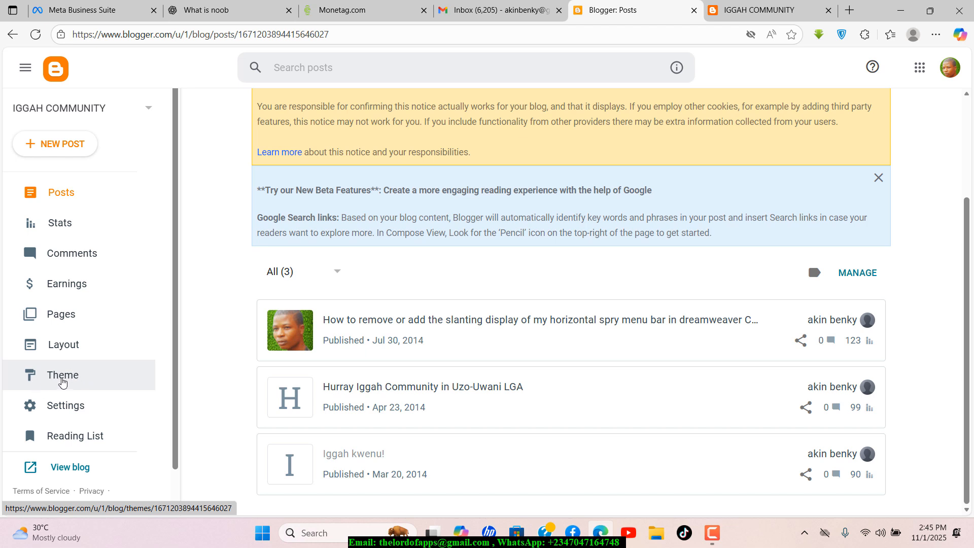
{"action": "left_click", "coordinate": [62, 380]}
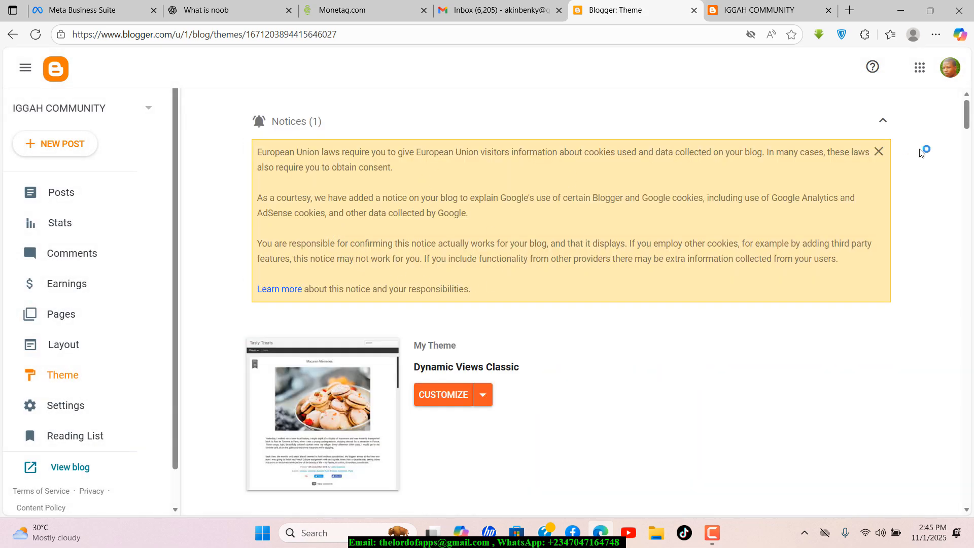
{"action": "mouse_move", "coordinate": [966, 114]}
{"action": "left_mouse_down"}
{"action": "mouse_move", "coordinate": [966, 135]}
{"action": "mouse_move", "coordinate": [966, 119]}
{"action": "left_mouse_up"}
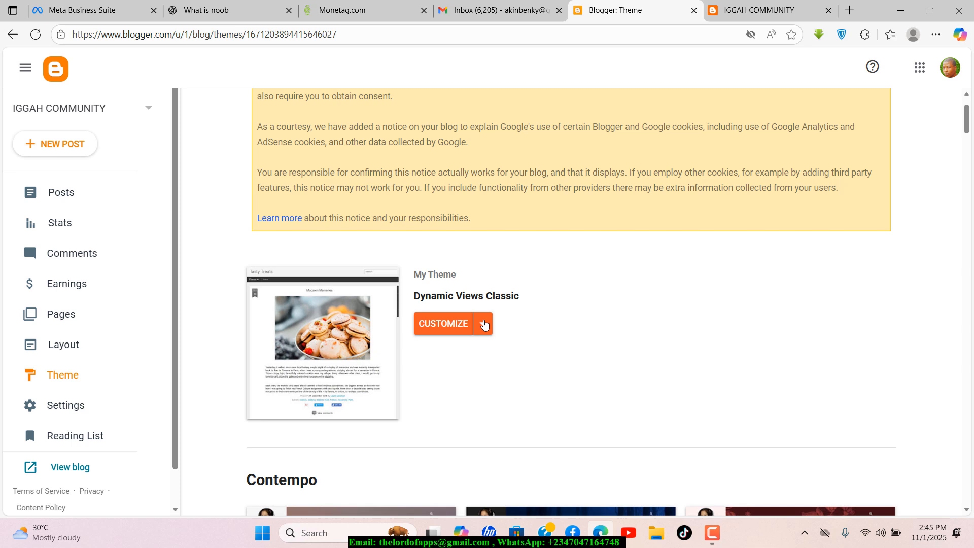
{"action": "left_click", "coordinate": [484, 330]}
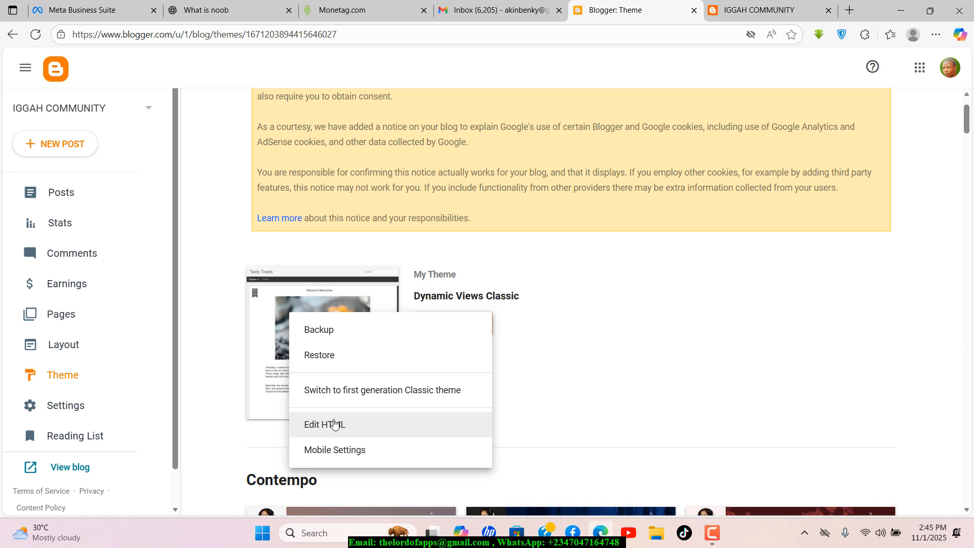
{"action": "left_click", "coordinate": [334, 425]}
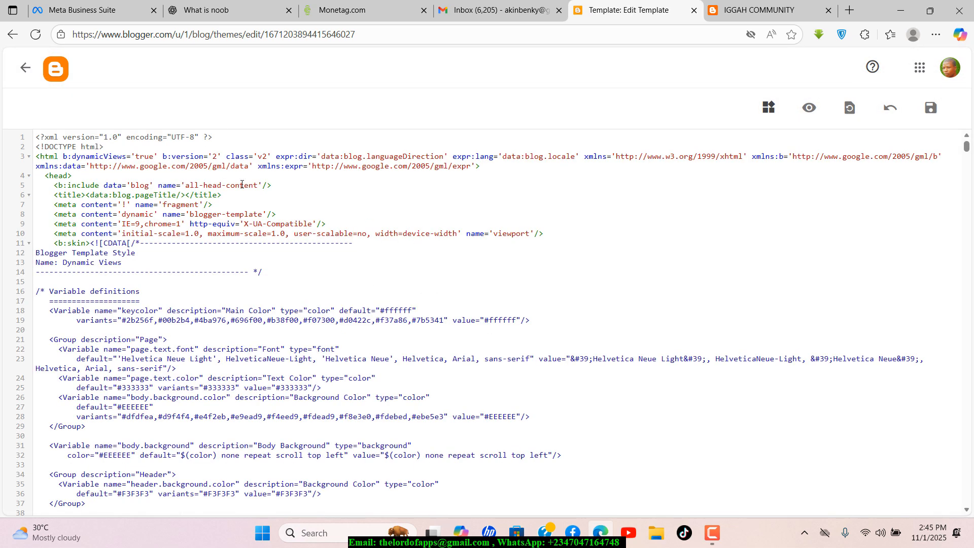
{"action": "left_click", "coordinate": [784, 5]}
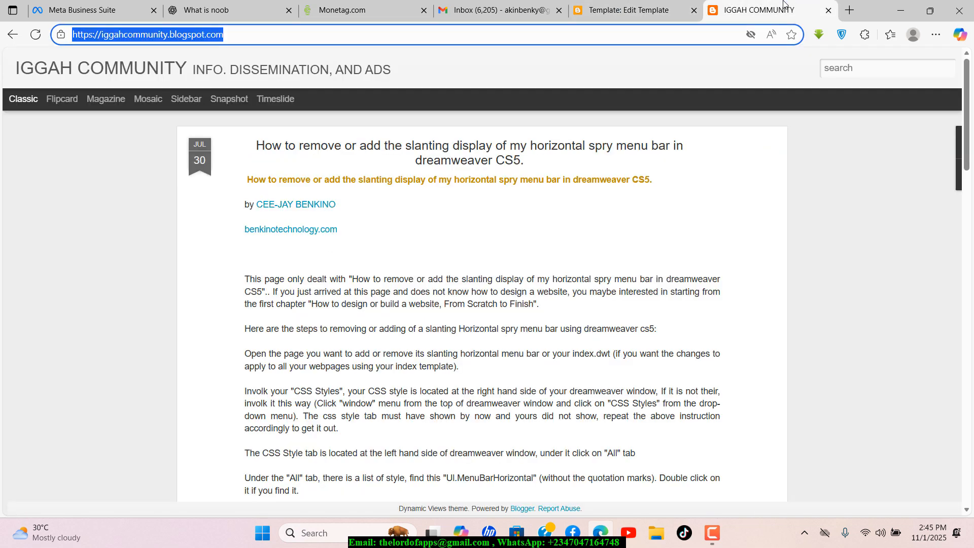
{"action": "left_click", "coordinate": [620, 7]}
{"action": "left_click", "coordinate": [726, 6]}
{"action": "left_click", "coordinate": [629, 9]}
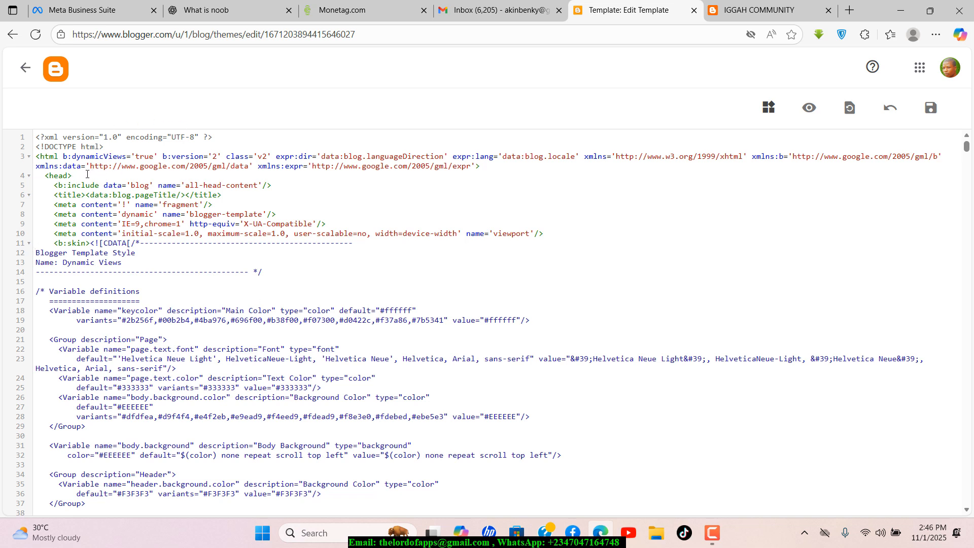
Insert an empty line directly below the opening <head> tag in the theme's HTML.
{"action": "left_click_drag", "start_coordinate": [84, 174], "coordinate": [52, 175]}
{"action": "left_click", "coordinate": [85, 177]}
{"action": "left_click_drag", "start_coordinate": [51, 175], "coordinate": [44, 175]}
{"action": "left_click", "coordinate": [90, 175]}
{"action": "key", "text": "Return"}
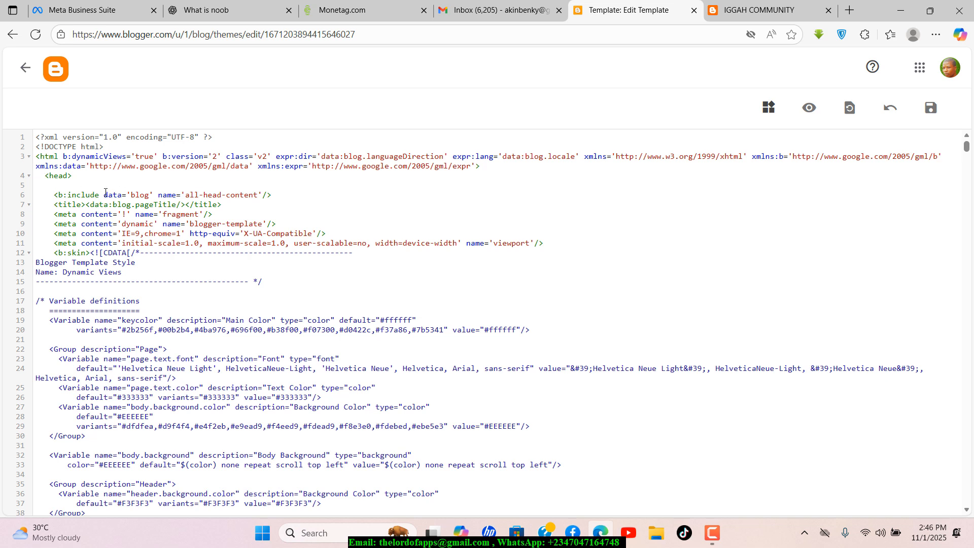
Add the comment "<!--Monetag code starts here -->" below the <head> tag, followed by two new lines.
{"action": "left_click_drag", "start_coordinate": [56, 178], "coordinate": [45, 177]}
{"action": "left_click", "coordinate": [54, 184]}
{"action": "type", "text": "--"}
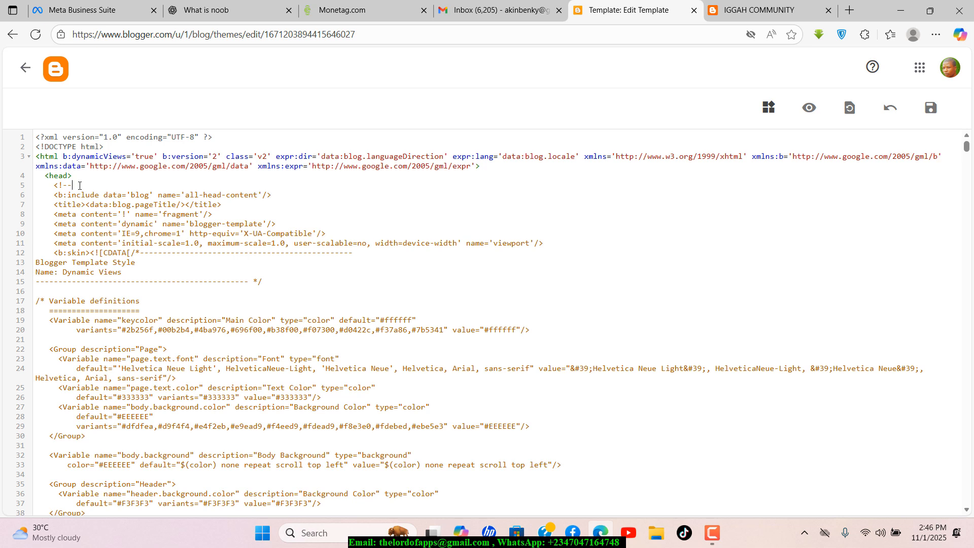
{"action": "type", "text": "Monetag code starts herev"}
{"action": "key", "text": "BackSpace"}
{"action": "type", "text": "-->"}
{"action": "key", "text": "Return"}
{"action": "key", "text": "Return"}
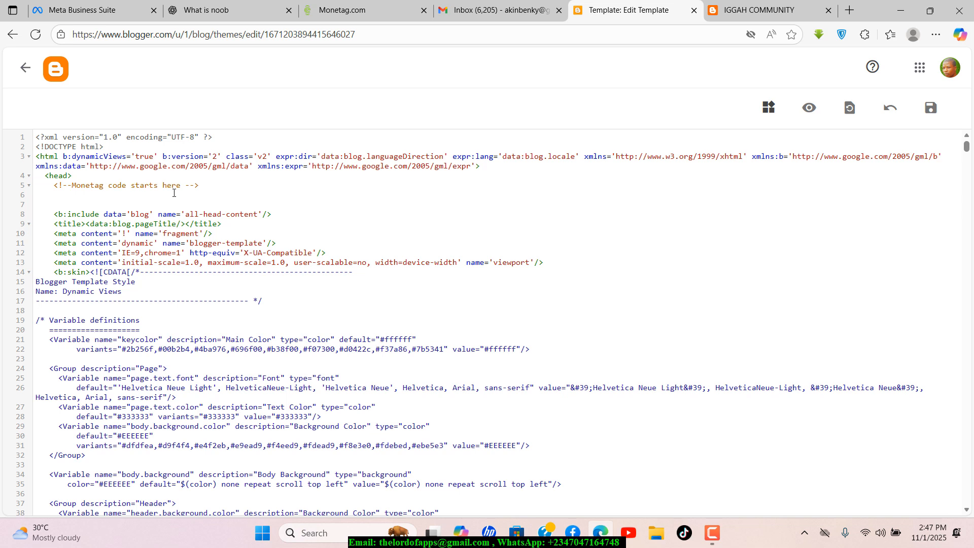
Add the closing comment "<!--Monetag script/code stops here -->" one empty line below the opening Monetag comment, followed by a new line.
{"action": "type", "text": "<!--"}
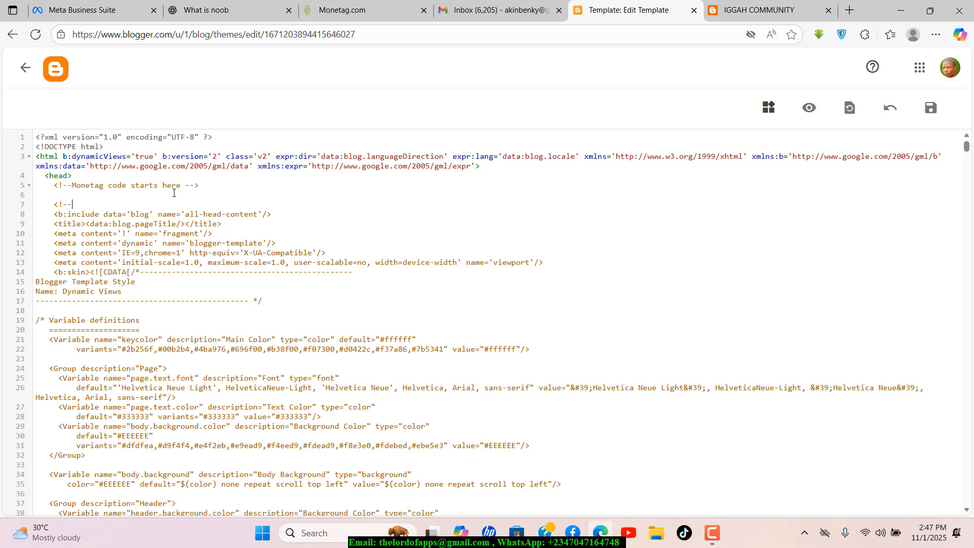
{"action": "type", "text": "Monetag script/code stops here -"}
{"action": "key", "text": "BackSpace"}
{"action": "type", "text": ">"}
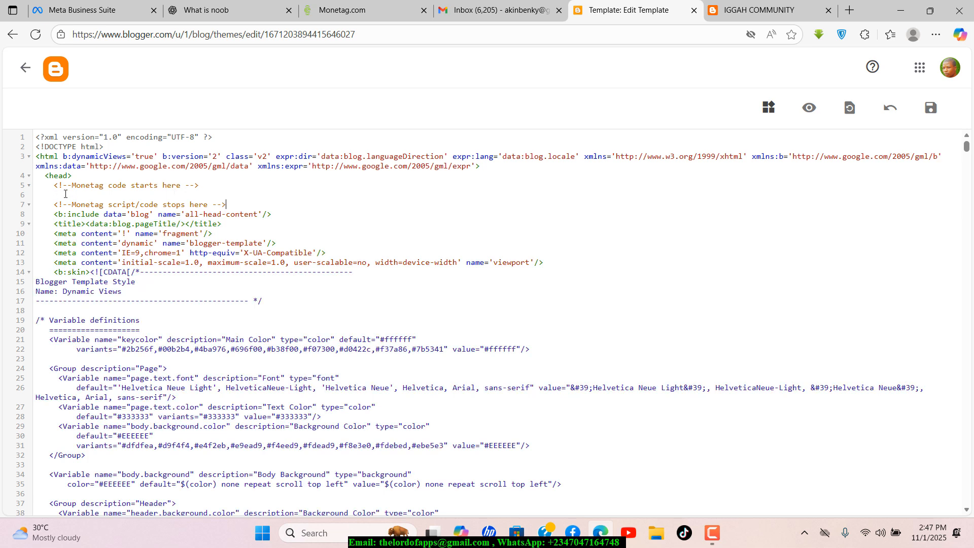
{"action": "key", "text": "Return"}
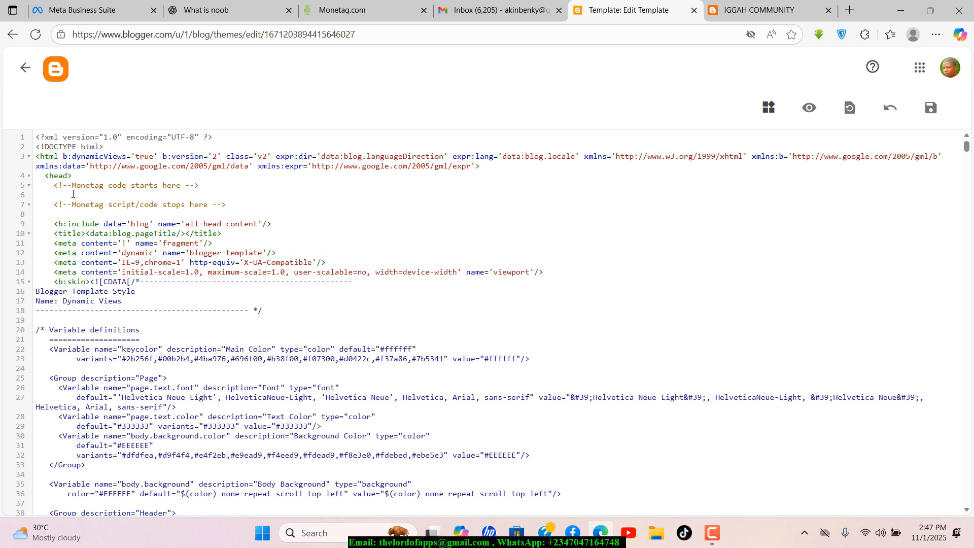
Paste the copied Monetag verification meta tag between the two Monetag comments and try to save the theme.
{"action": "left_click_drag", "start_coordinate": [45, 185], "coordinate": [75, 193]}
{"action": "left_click", "coordinate": [104, 198]}
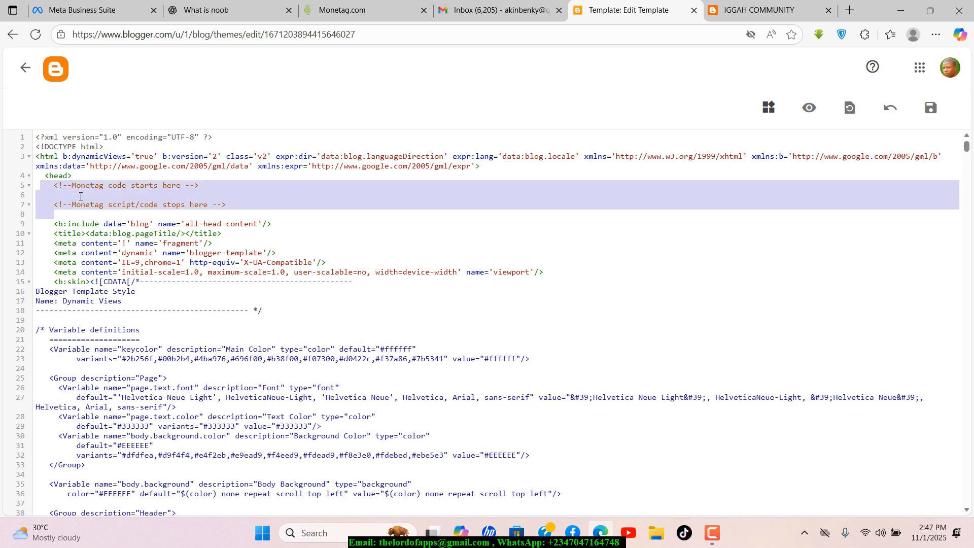
{"action": "left_click", "coordinate": [80, 196]}
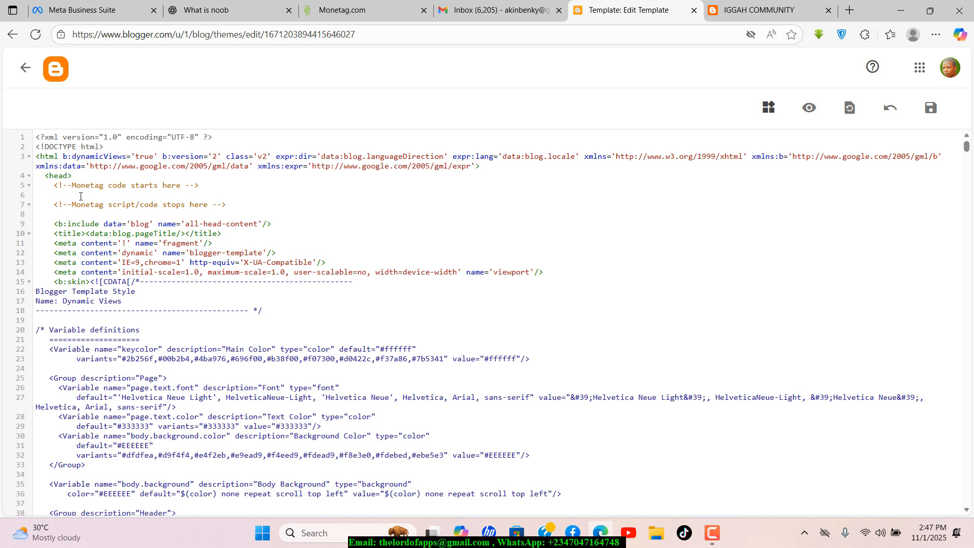
{"action": "key", "text": "ctrl+v"}
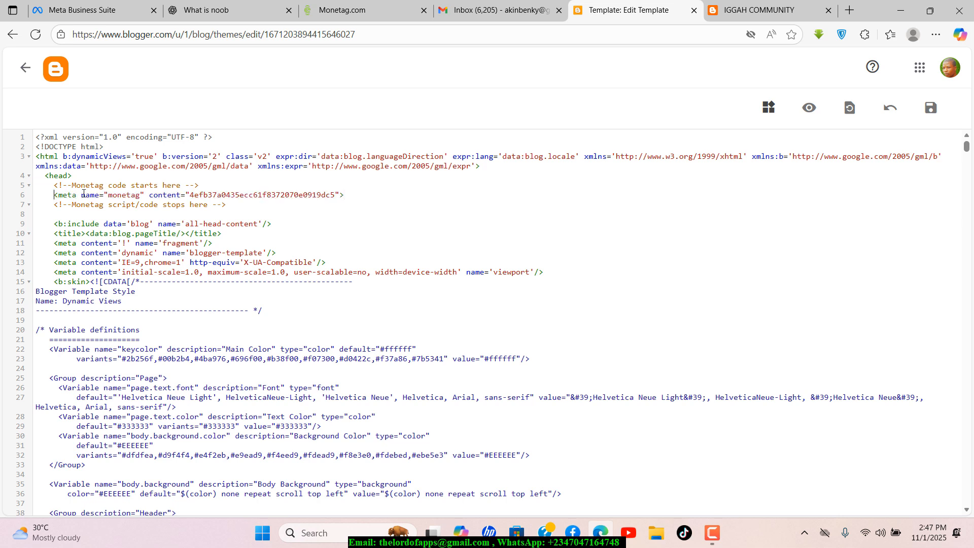
{"action": "left_click_drag", "start_coordinate": [55, 196], "coordinate": [349, 196]}
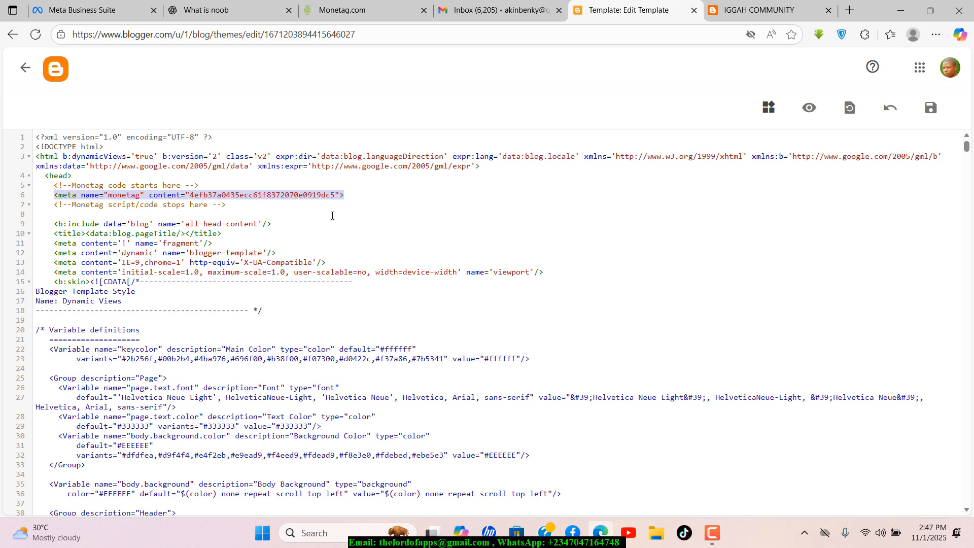
{"action": "left_click", "coordinate": [454, 188]}
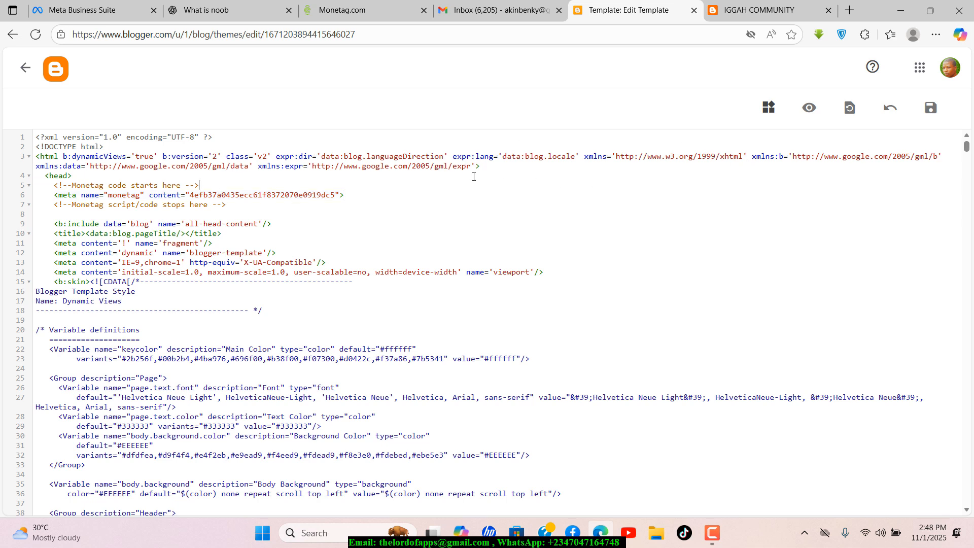
{"action": "left_click", "coordinate": [930, 111]}
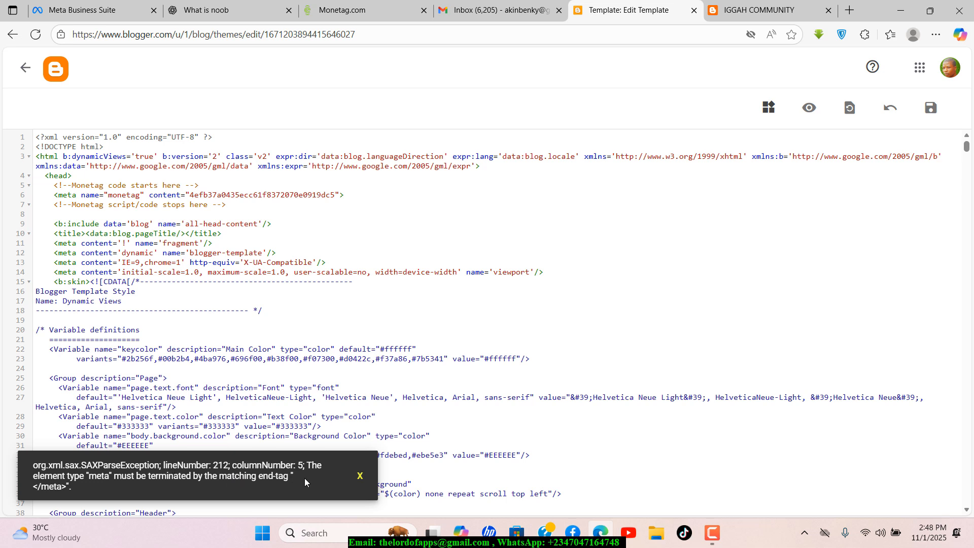
{"action": "left_click", "coordinate": [361, 477]}
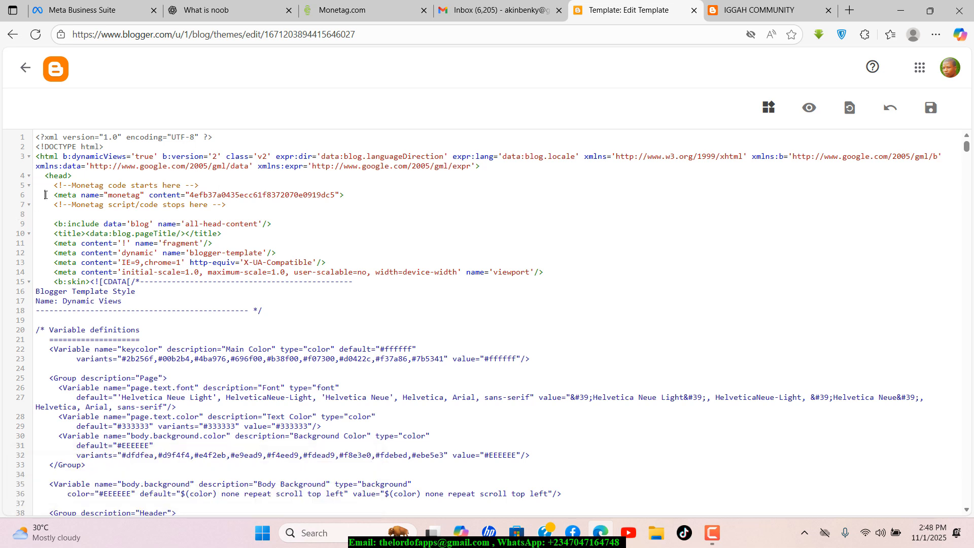
Try to close the Monetag meta tag by adding a separate closing tag after it.
{"action": "left_click_drag", "start_coordinate": [45, 195], "coordinate": [347, 196]}
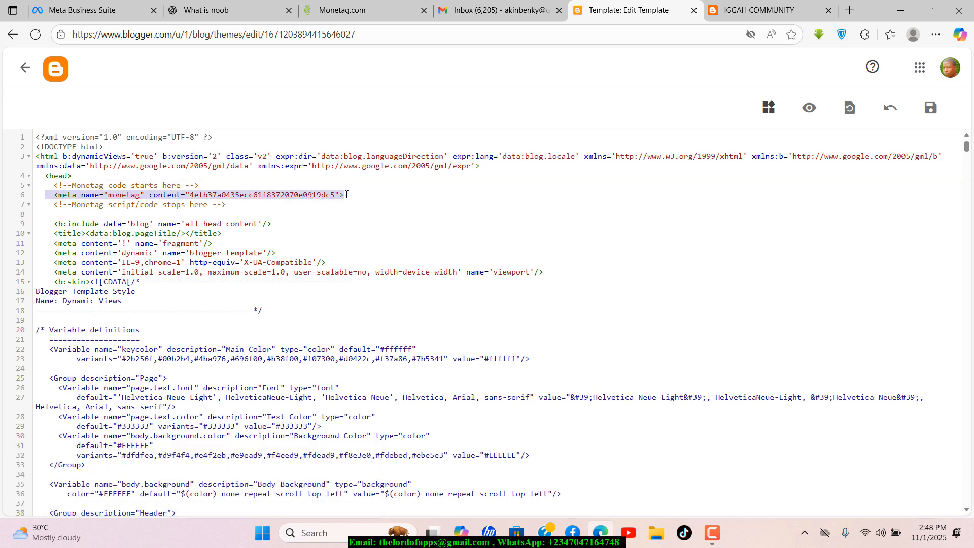
{"action": "left_click", "coordinate": [327, 195]}
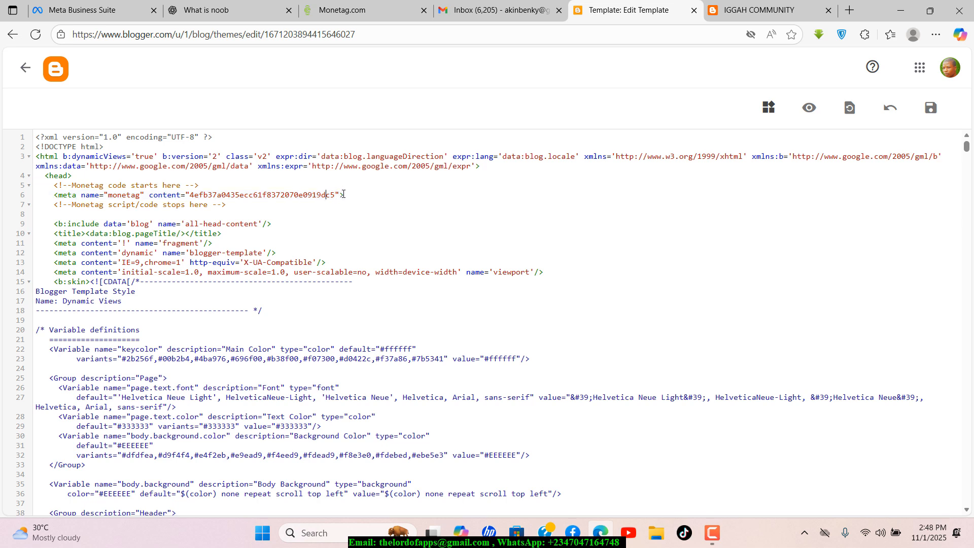
{"action": "left_click_drag", "start_coordinate": [45, 195], "coordinate": [345, 195]}
{"action": "left_click", "coordinate": [361, 195]}
{"action": "type", "text": "</MA"}
{"action": "type", "text": "TA"}
{"action": "type", "text": ">"}
Remove the separate closing tag, make the Monetag meta tag self-closing with "/" before ">", and save the theme.
{"action": "left_click_drag", "start_coordinate": [383, 197], "coordinate": [343, 197]}
{"action": "key", "text": "BackSpace"}
{"action": "type", "text": "/"}
{"action": "left_click_drag", "start_coordinate": [359, 194], "coordinate": [336, 194]}
{"action": "left_click", "coordinate": [385, 195]}
{"action": "left_click", "coordinate": [931, 108]}
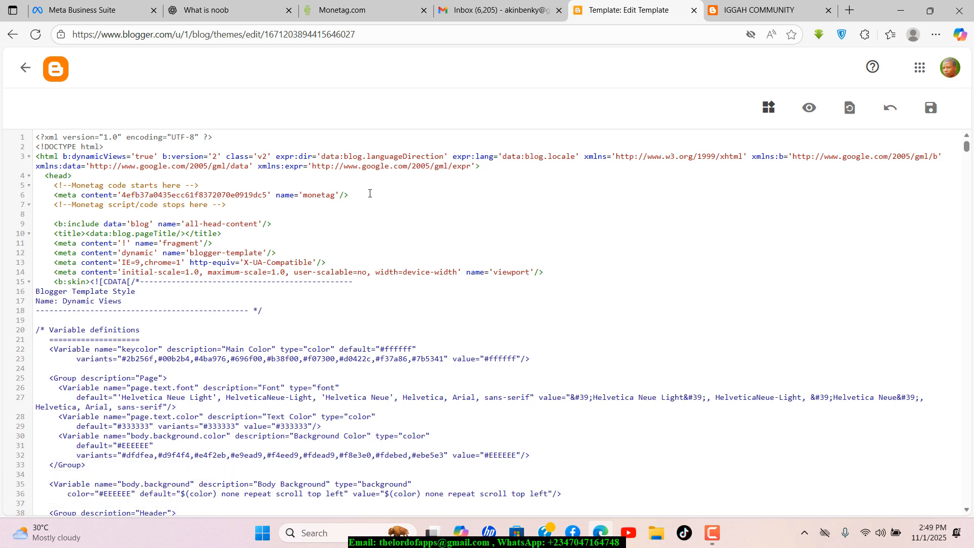
Reload the public IGGAH COMMUNITY blog to check how it displays, then return to the theme's HTML.
{"action": "left_click", "coordinate": [751, 10]}
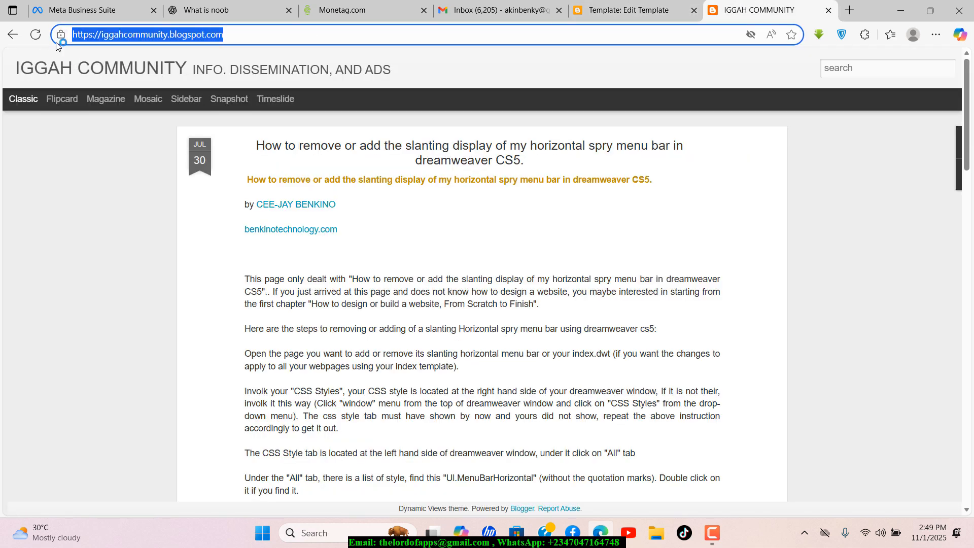
{"action": "left_click", "coordinate": [37, 36]}
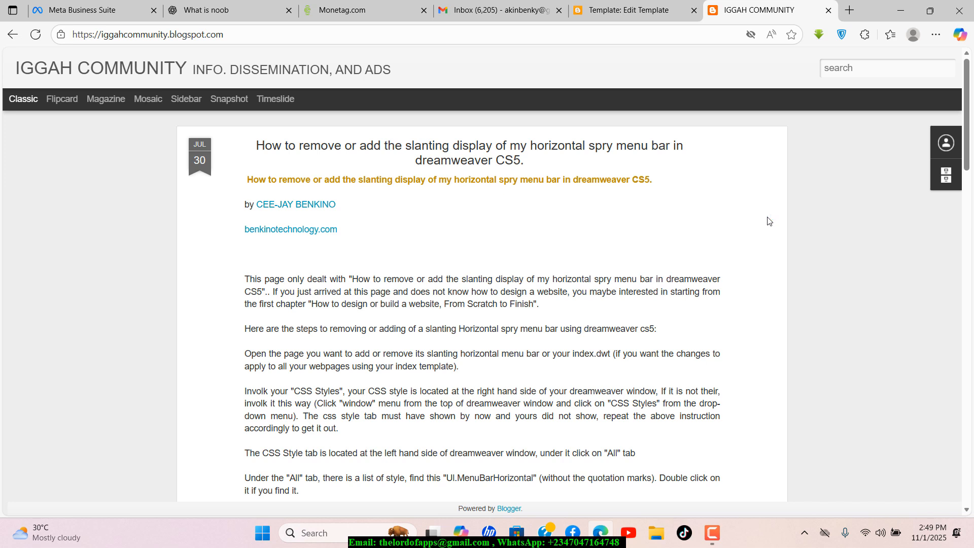
{"action": "left_click_drag", "start_coordinate": [387, 180], "coordinate": [499, 181]}
{"action": "left_click", "coordinate": [470, 376]}
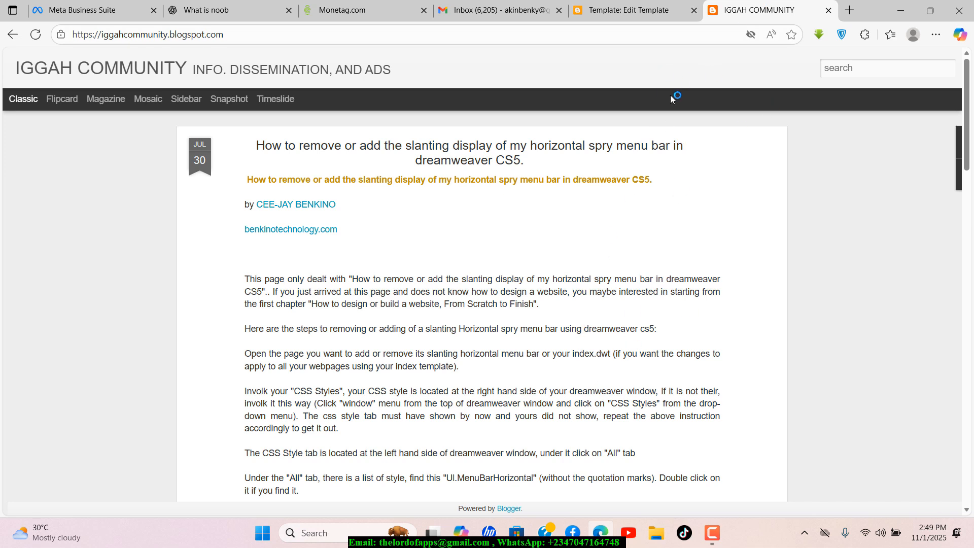
{"action": "left_click", "coordinate": [631, 9]}
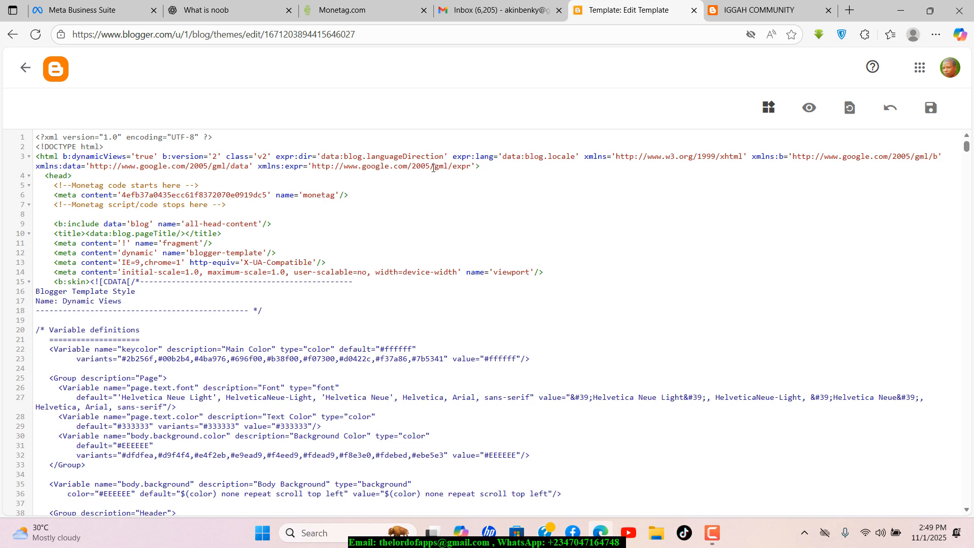
Switch to Monetag and bring the Apply for verification section of the site page into view.
{"action": "left_click", "coordinate": [358, 4]}
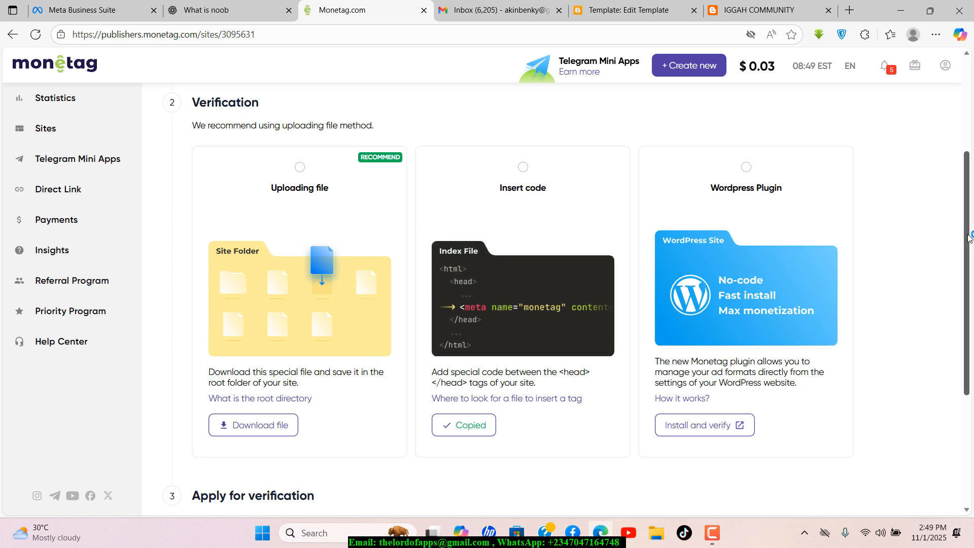
{"action": "scroll", "coordinate": [761, 264], "scroll_direction": "down", "scroll_amount": 1}
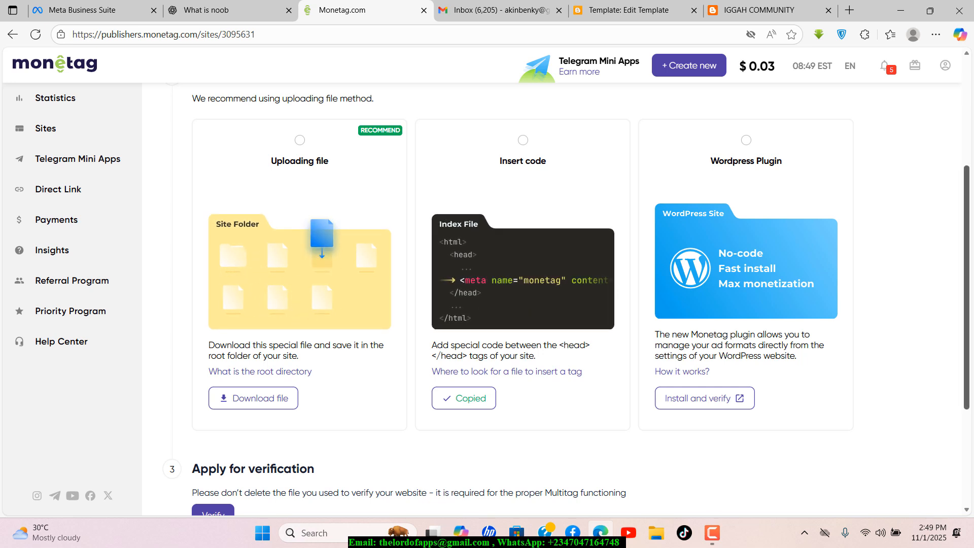
{"action": "scroll", "coordinate": [972, 330], "scroll_direction": "down", "scroll_amount": 1}
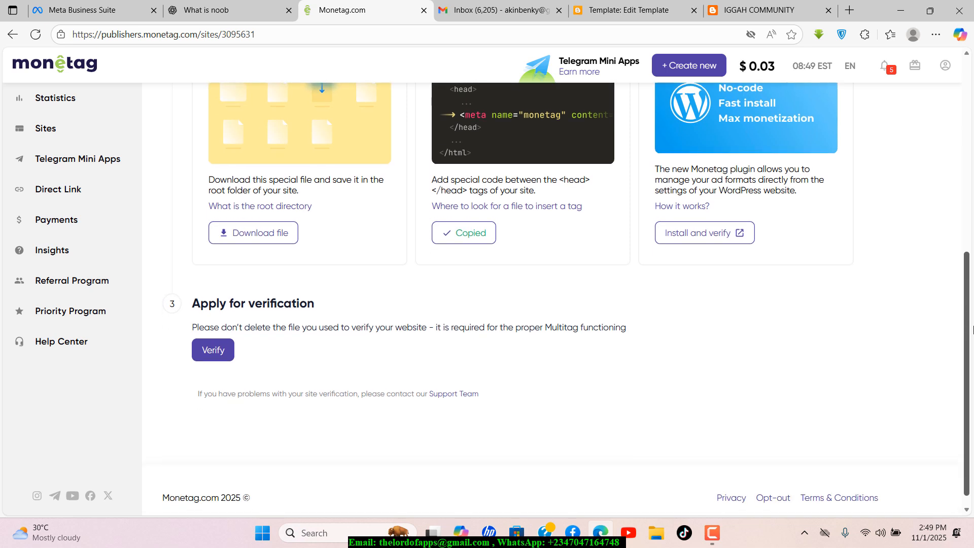
{"action": "scroll", "coordinate": [972, 330], "scroll_direction": "up", "scroll_amount": 1}
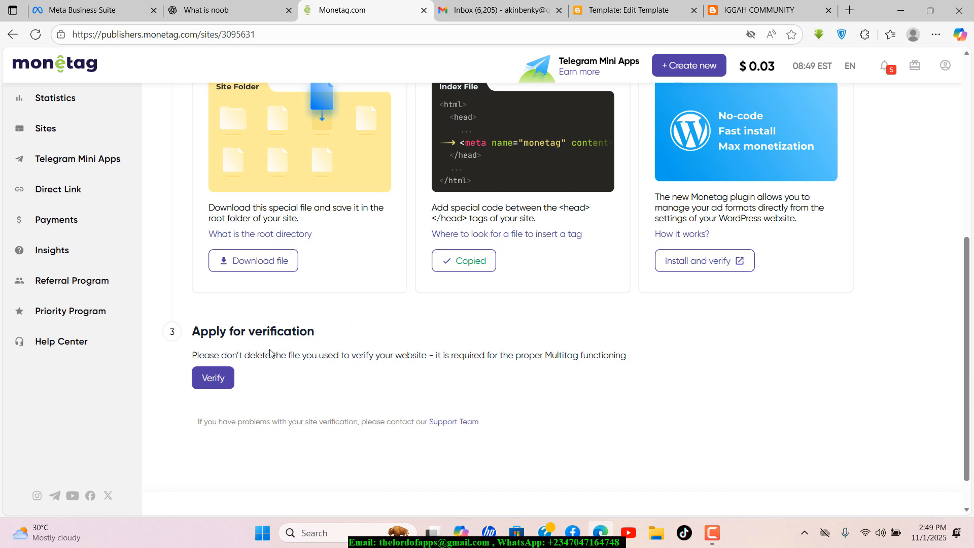
Return to the blog's theme HTML and review the inserted Monetag meta tag line.
{"action": "left_click", "coordinate": [734, 8]}
{"action": "left_click", "coordinate": [629, 10]}
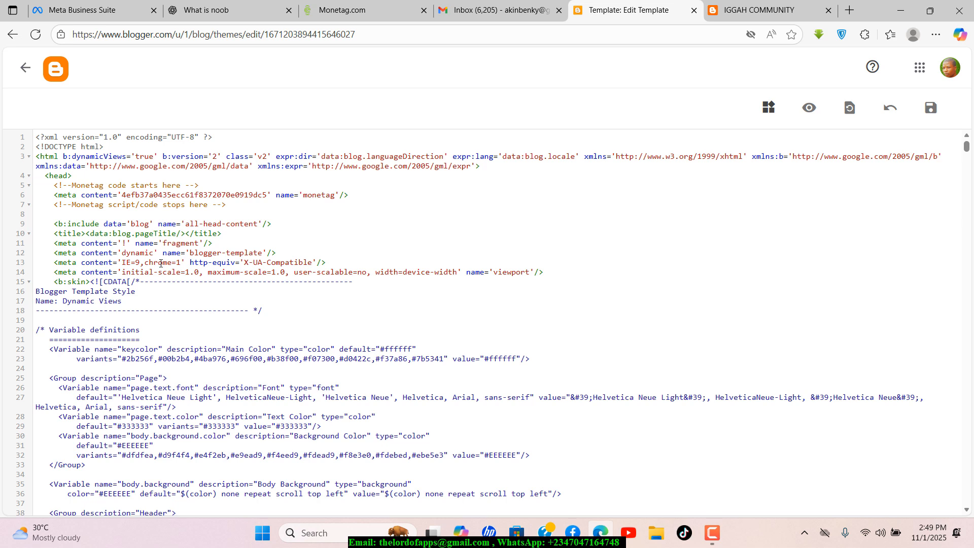
{"action": "left_click_drag", "start_coordinate": [55, 195], "coordinate": [169, 190]}
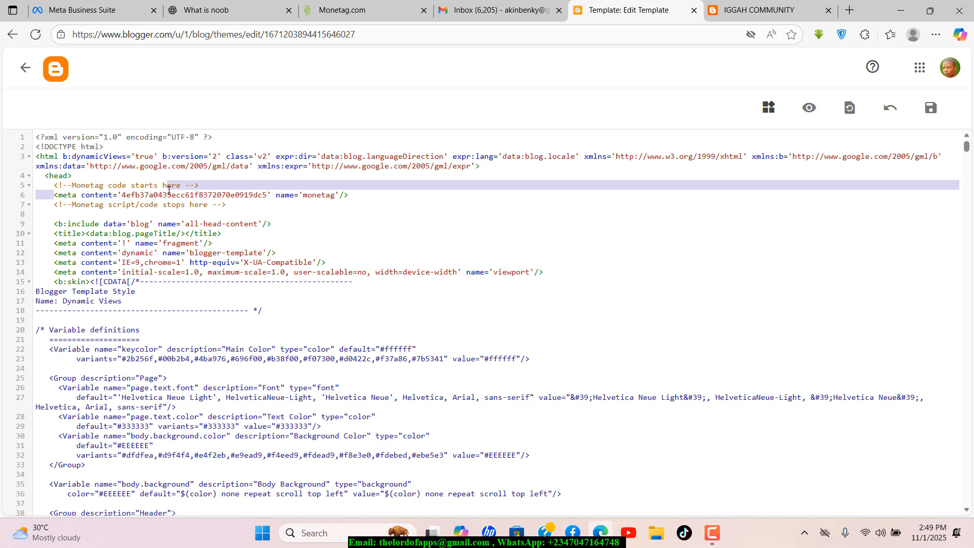
Switch to the Monetag site page and submit iggahcommunity.blogspot.com for verification.
{"action": "left_click", "coordinate": [316, 13]}
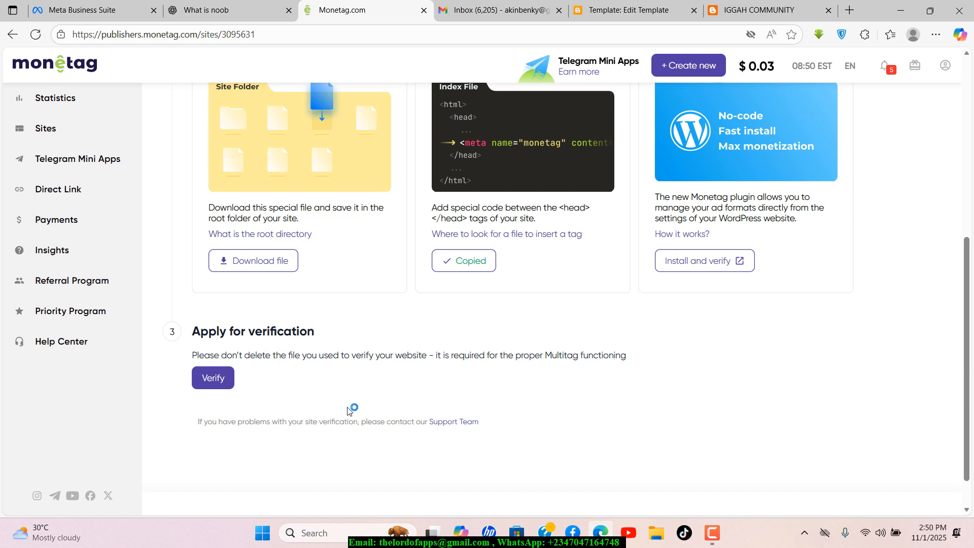
{"action": "left_click", "coordinate": [212, 384]}
{"action": "left_click", "coordinate": [212, 380]}
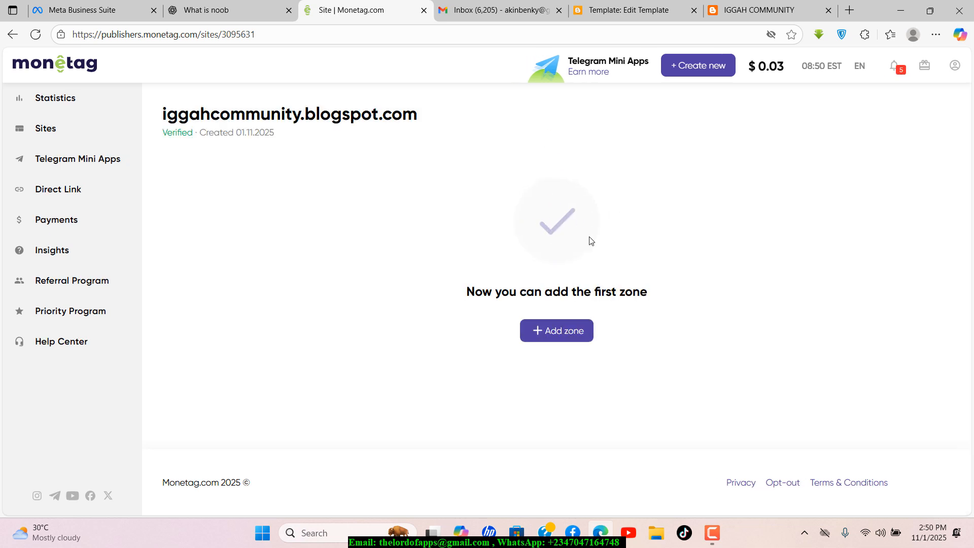
{"action": "left_click", "coordinate": [546, 236]}
{"action": "left_click_drag", "start_coordinate": [428, 115], "coordinate": [164, 116]}
{"action": "left_click", "coordinate": [283, 259]}
Add a zone to iggahcommunity.blogspot.com using the Multitag (all-in-one) ad format.
{"action": "left_click", "coordinate": [553, 333]}
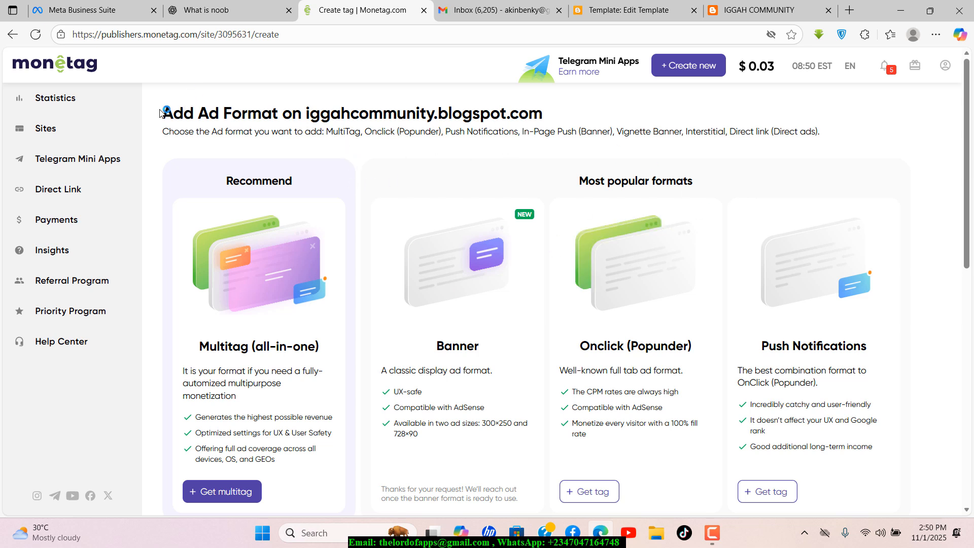
{"action": "left_click_drag", "start_coordinate": [160, 113], "coordinate": [198, 114]}
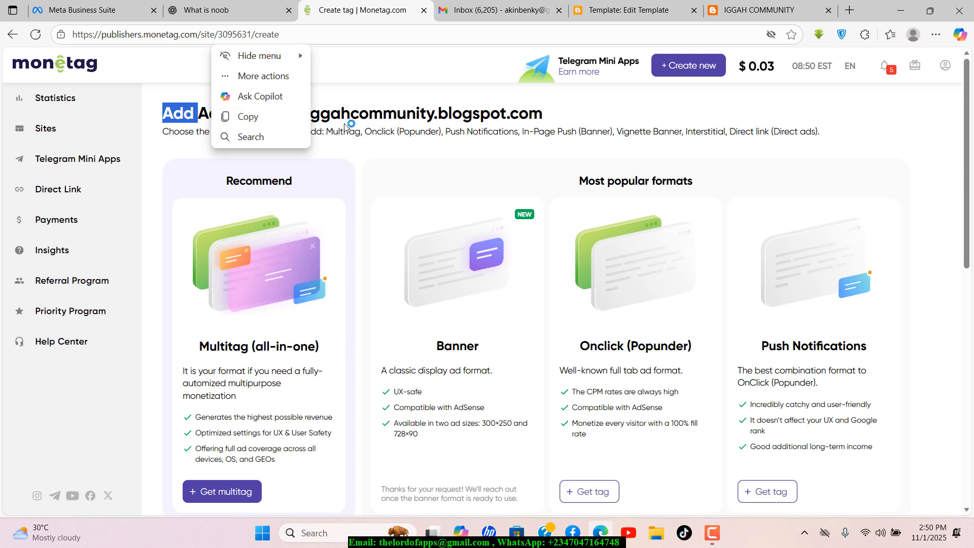
{"action": "left_click_drag", "start_coordinate": [369, 121], "coordinate": [373, 132]}
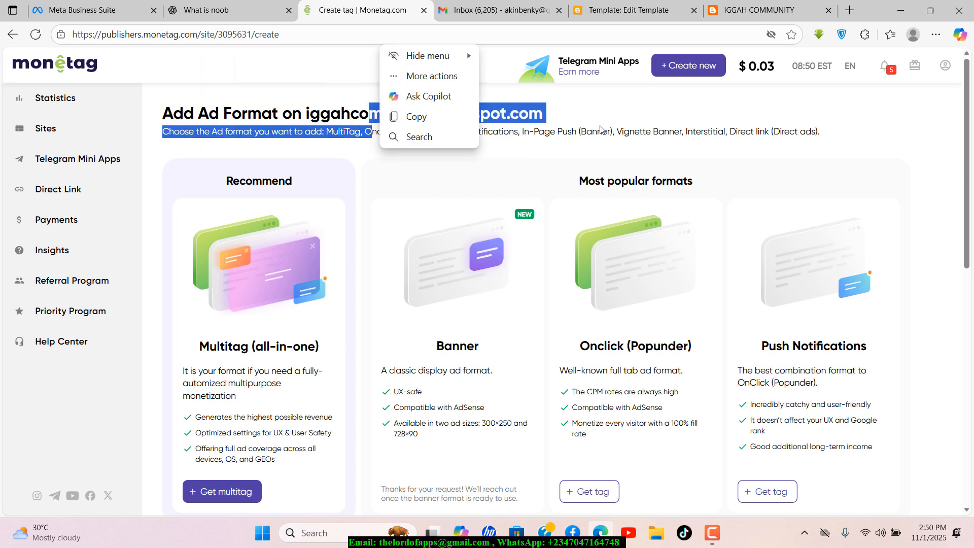
{"action": "left_click", "coordinate": [639, 124]}
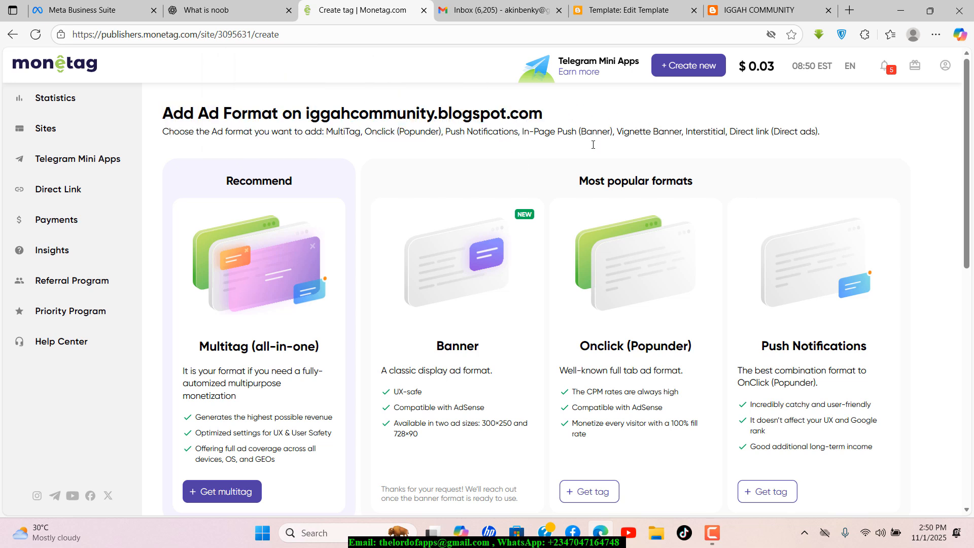
{"action": "scroll", "coordinate": [199, 317], "scroll_direction": "down", "scroll_amount": 1}
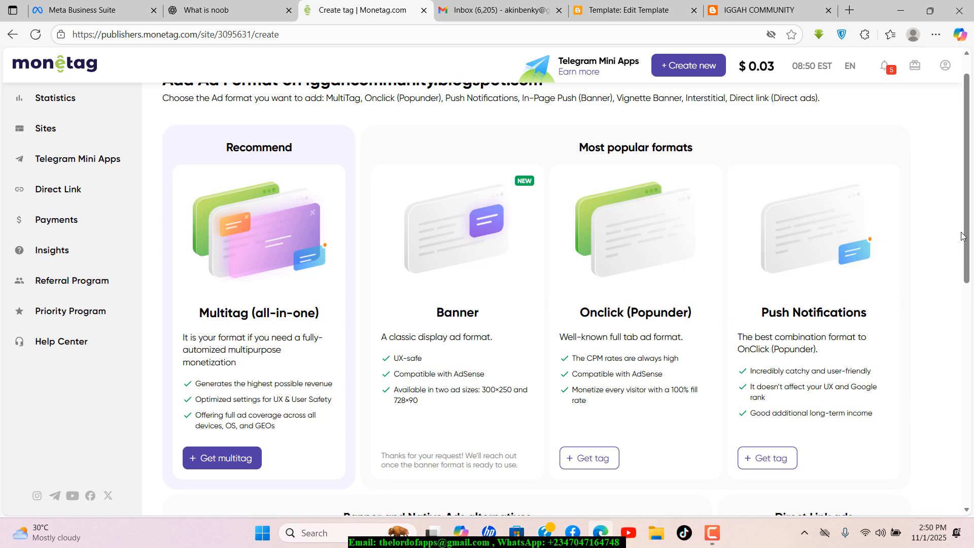
{"action": "left_click_drag", "start_coordinate": [962, 236], "coordinate": [970, 335]}
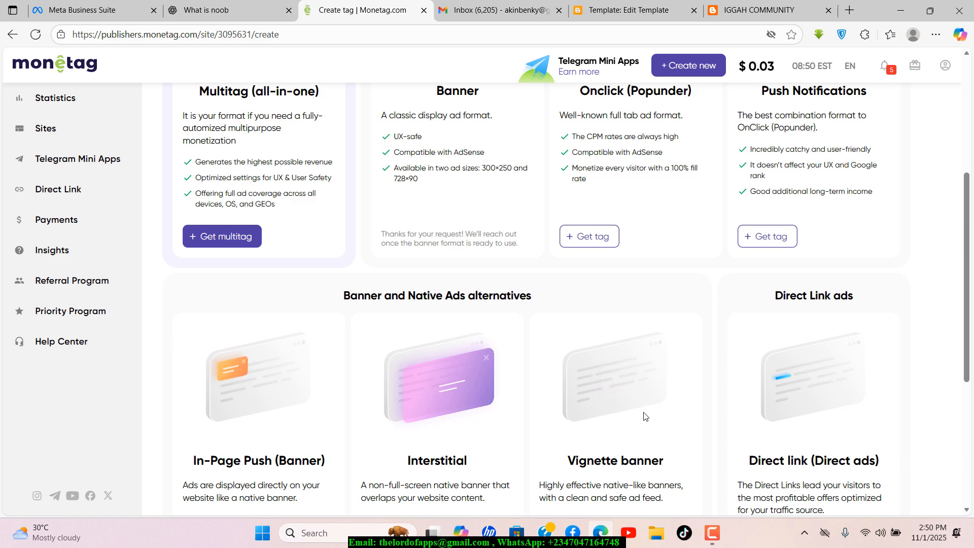
{"action": "left_click_drag", "start_coordinate": [970, 362], "coordinate": [964, 280]}
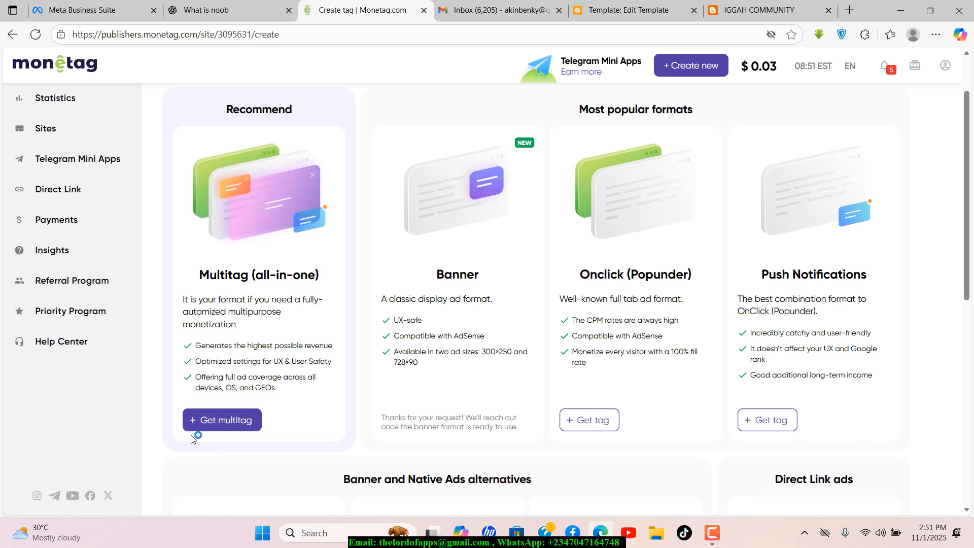
{"action": "left_click", "coordinate": [217, 421]}
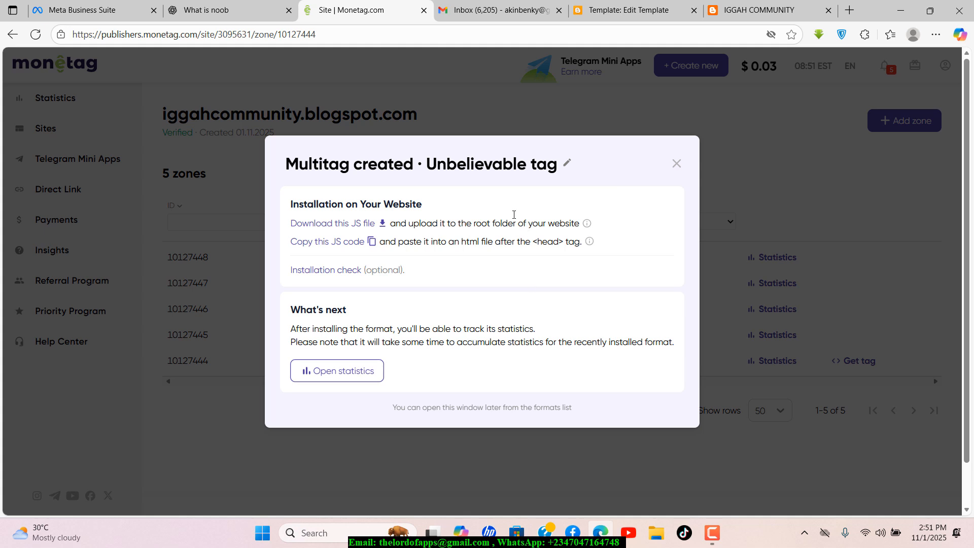
Copy the JS installation code of the Multitag and read where it has to go in the HTML.
{"action": "left_click", "coordinate": [455, 169]}
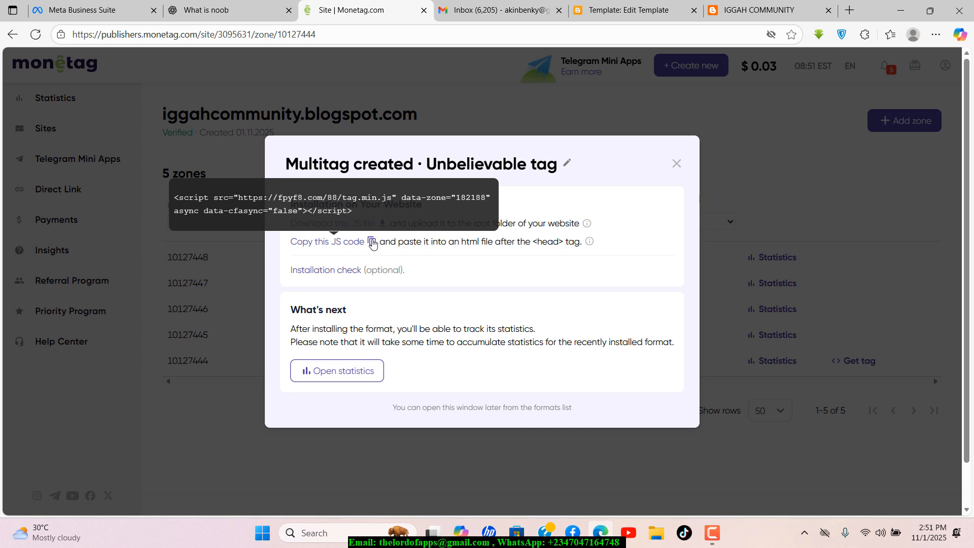
{"action": "left_click", "coordinate": [371, 242]}
{"action": "left_click", "coordinate": [363, 244]}
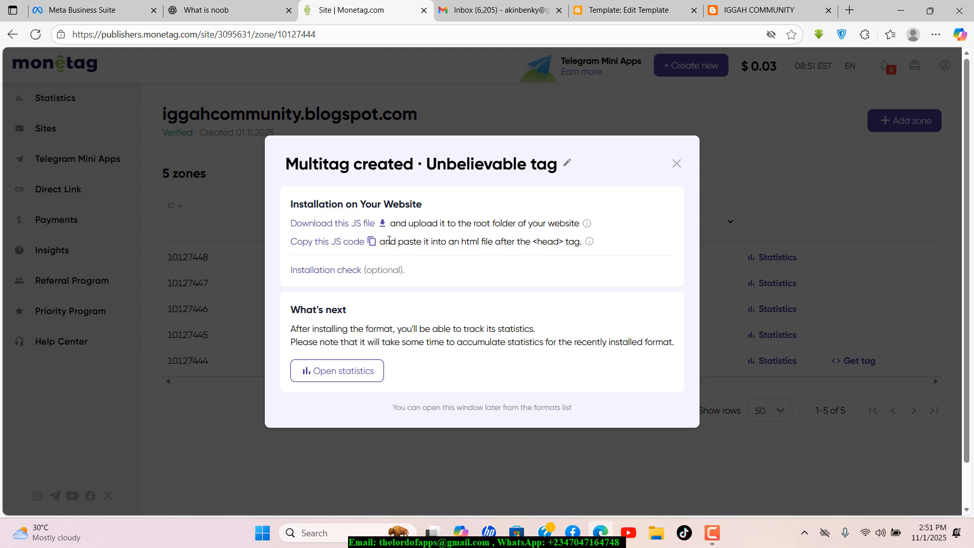
{"action": "left_click_drag", "start_coordinate": [389, 241], "coordinate": [565, 243]}
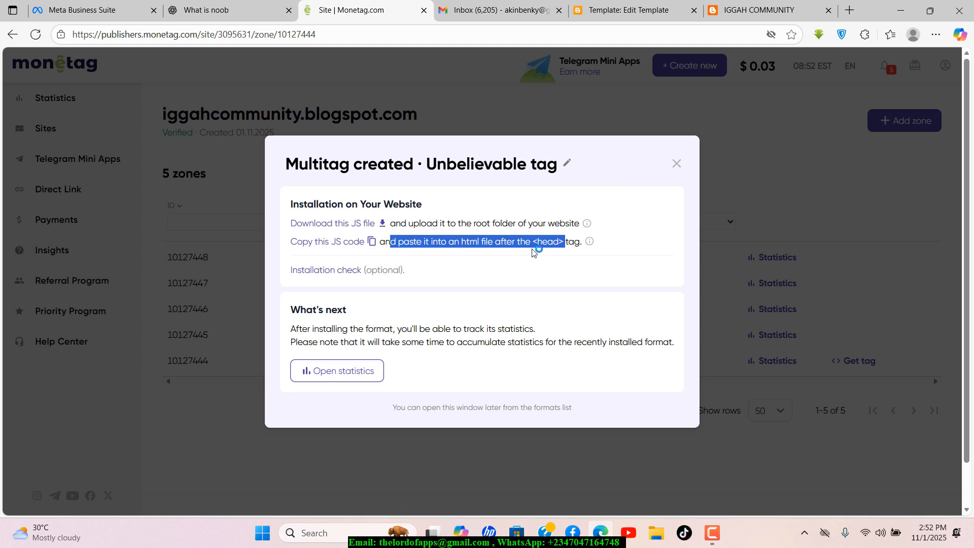
{"action": "left_click", "coordinate": [629, 244]}
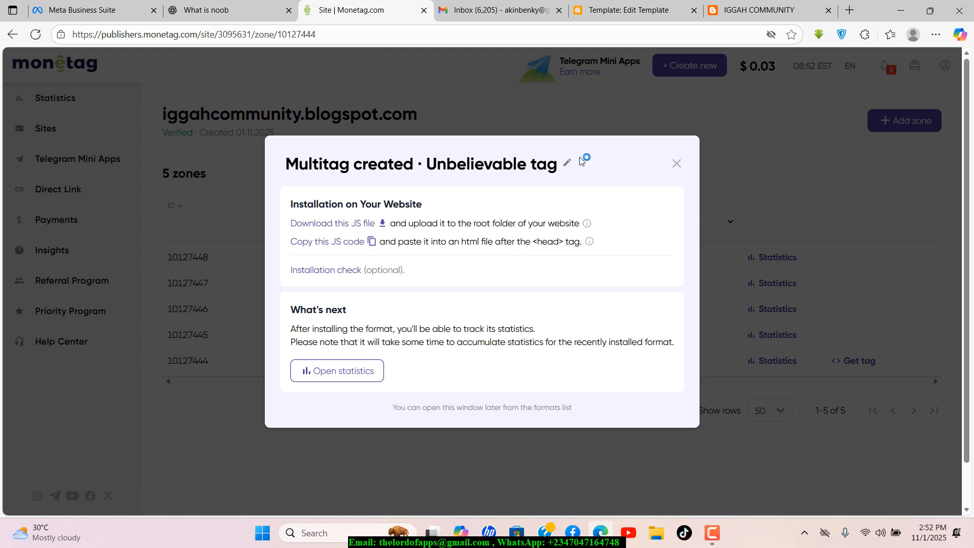
Switch to the Blogger theme HTML and paste the Multitag script on a new line below the Monetag meta tag.
{"action": "left_click", "coordinate": [638, 11]}
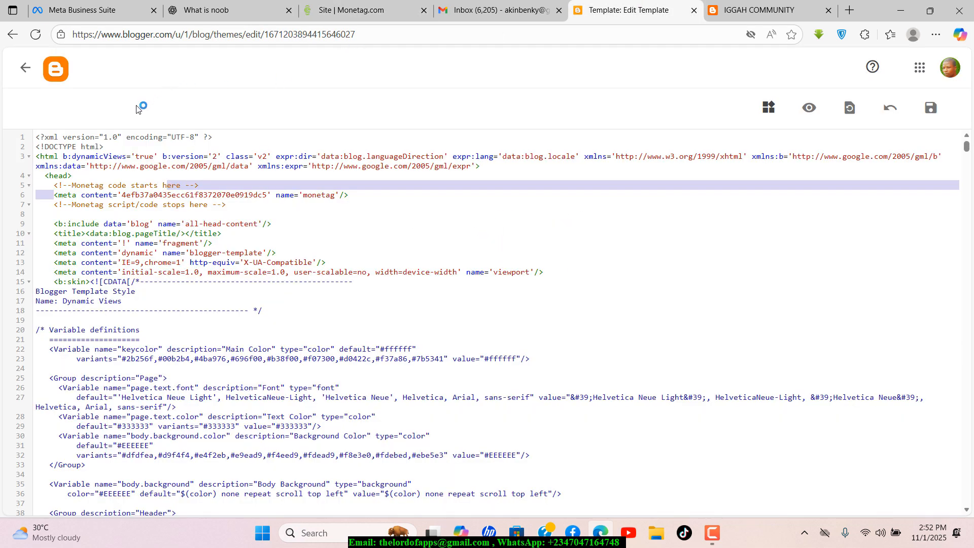
{"action": "left_click", "coordinate": [365, 189]}
{"action": "key", "text": "Return"}
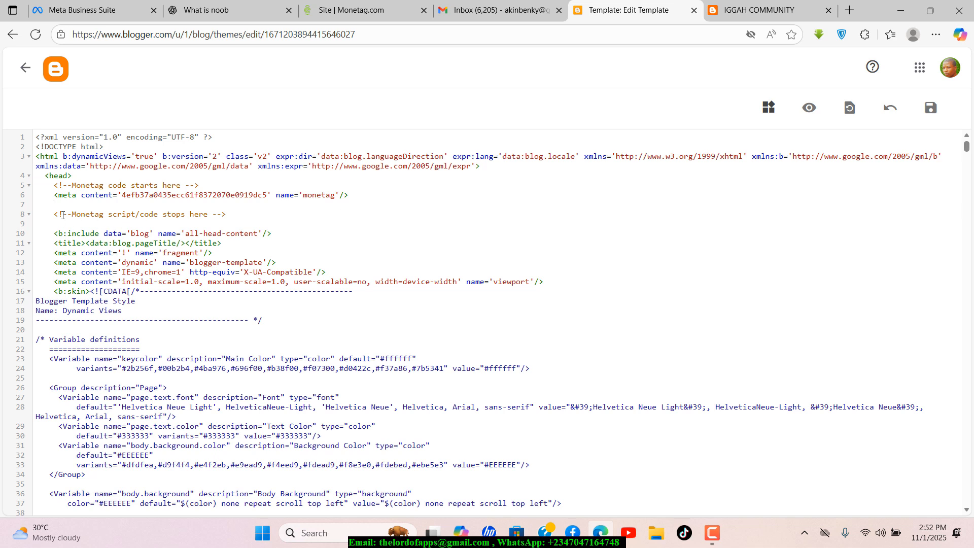
{"action": "key", "text": "ctrl+v"}
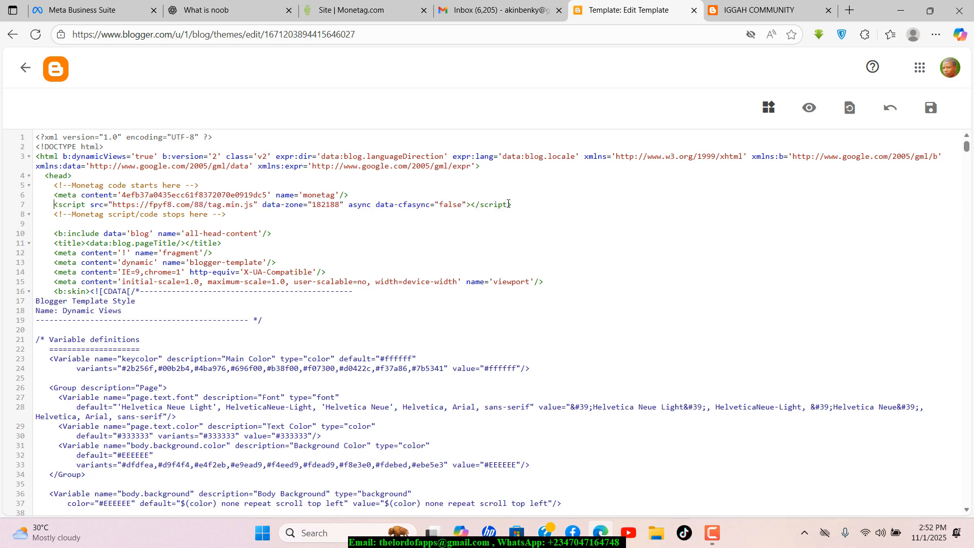
Review the pasted Multitag script line, including its source URL and data-zone, and save the theme.
{"action": "left_click_drag", "start_coordinate": [521, 204], "coordinate": [49, 205]}
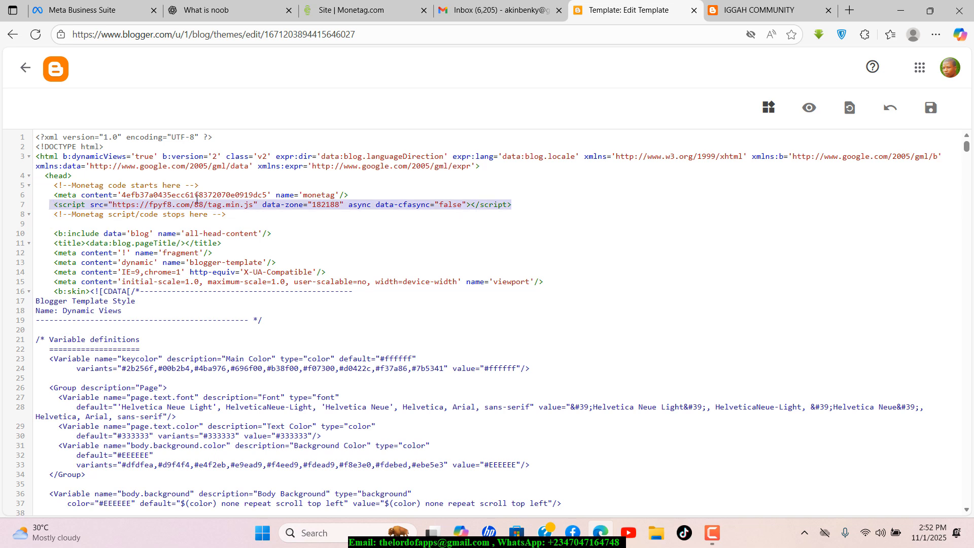
{"action": "left_click", "coordinate": [240, 203]}
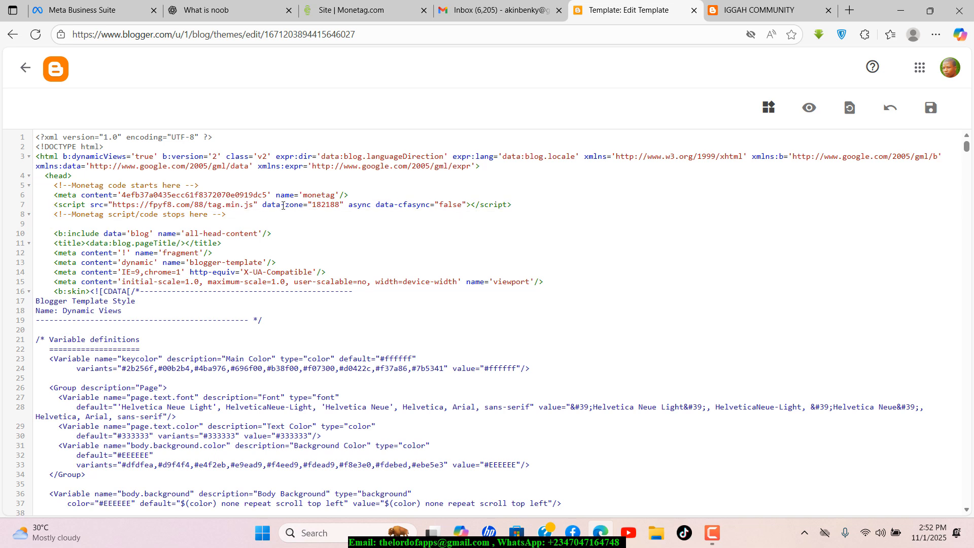
{"action": "left_click_drag", "start_coordinate": [346, 203], "coordinate": [308, 205]}
{"action": "left_click_drag", "start_coordinate": [130, 203], "coordinate": [252, 206]}
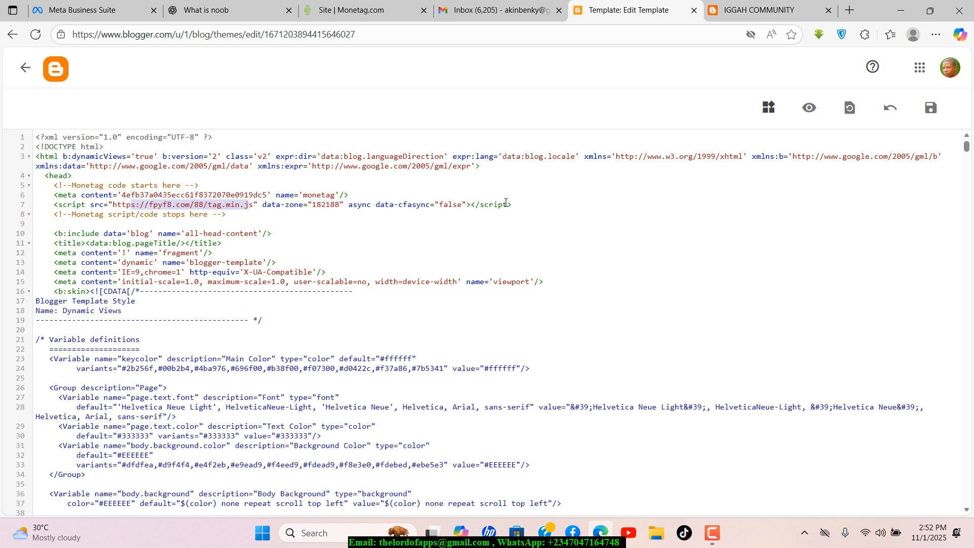
{"action": "left_click_drag", "start_coordinate": [511, 204], "coordinate": [60, 205]}
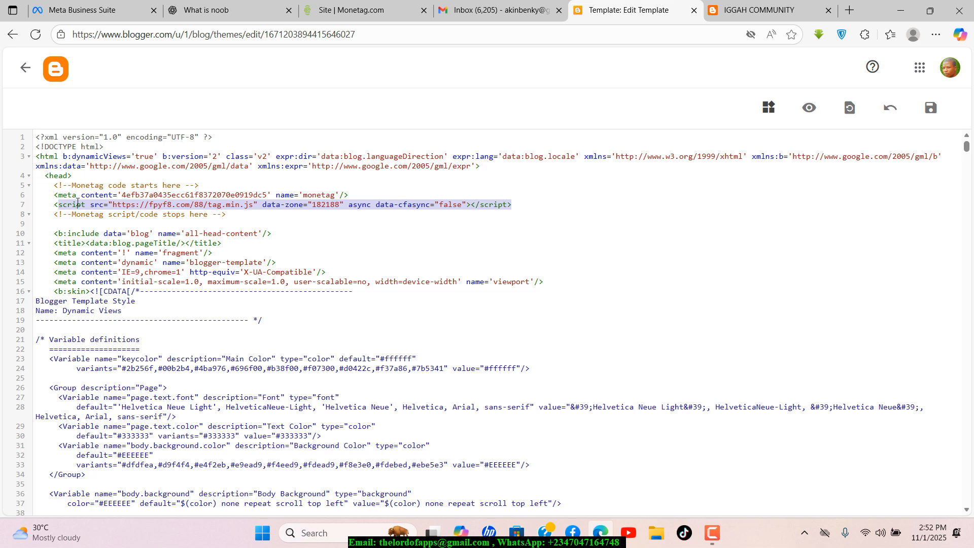
{"action": "left_click", "coordinate": [113, 204]}
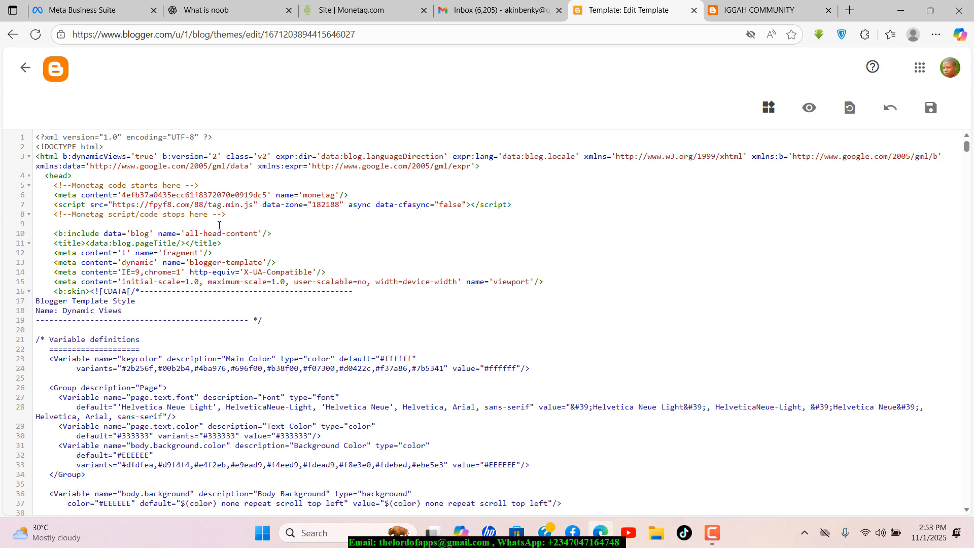
{"action": "left_click", "coordinate": [935, 110]}
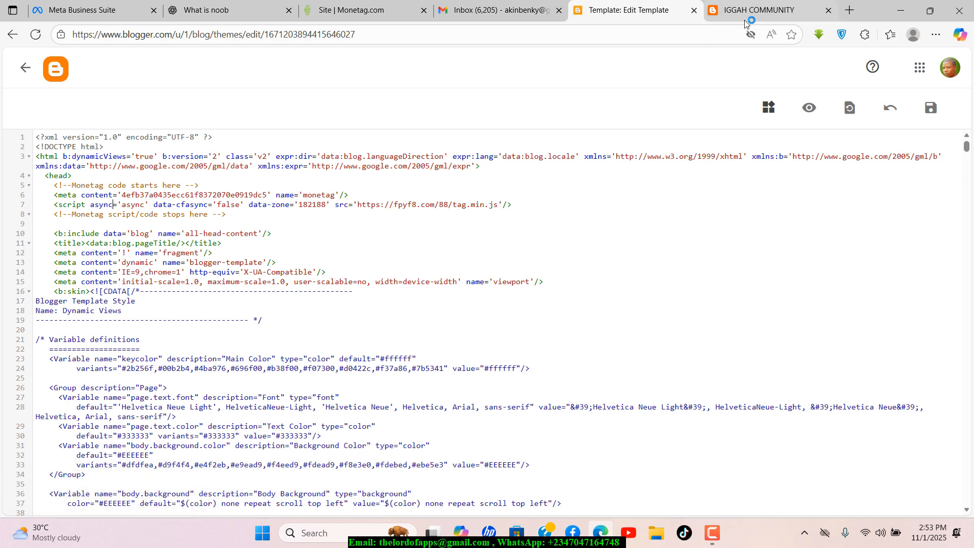
Reload the public IGGAH COMMUNITY blog to check for Monetag ads and close the ad overlay.
{"action": "left_click", "coordinate": [764, 4]}
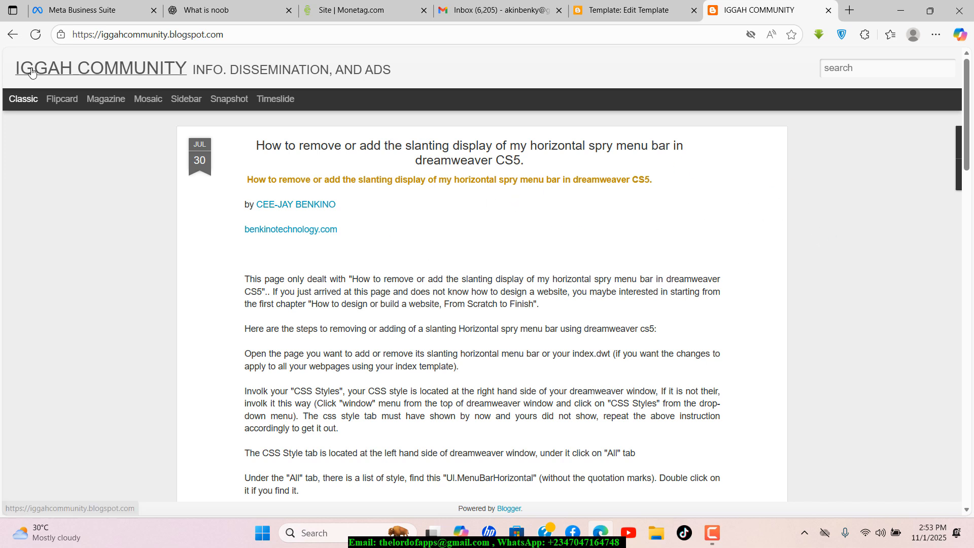
{"action": "left_click", "coordinate": [35, 35]}
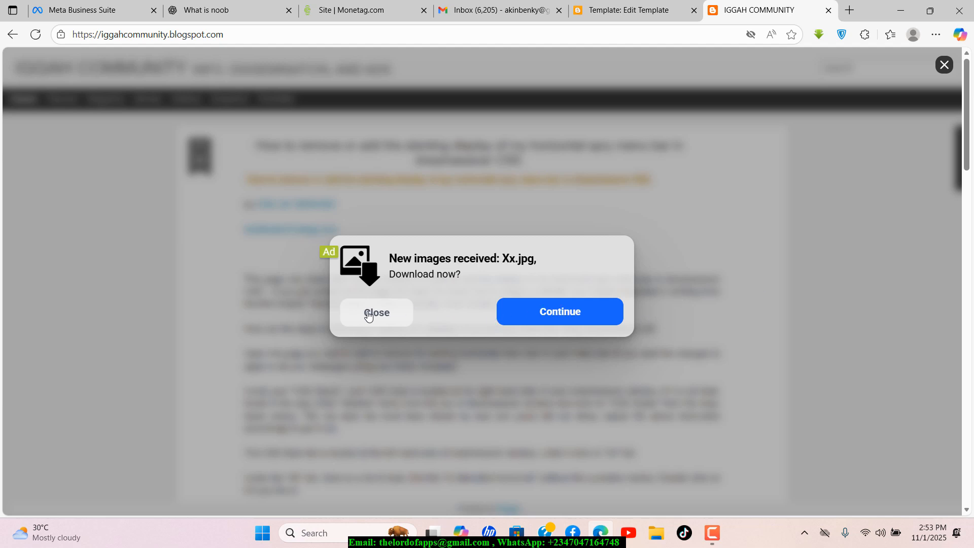
{"action": "left_click", "coordinate": [368, 315]}
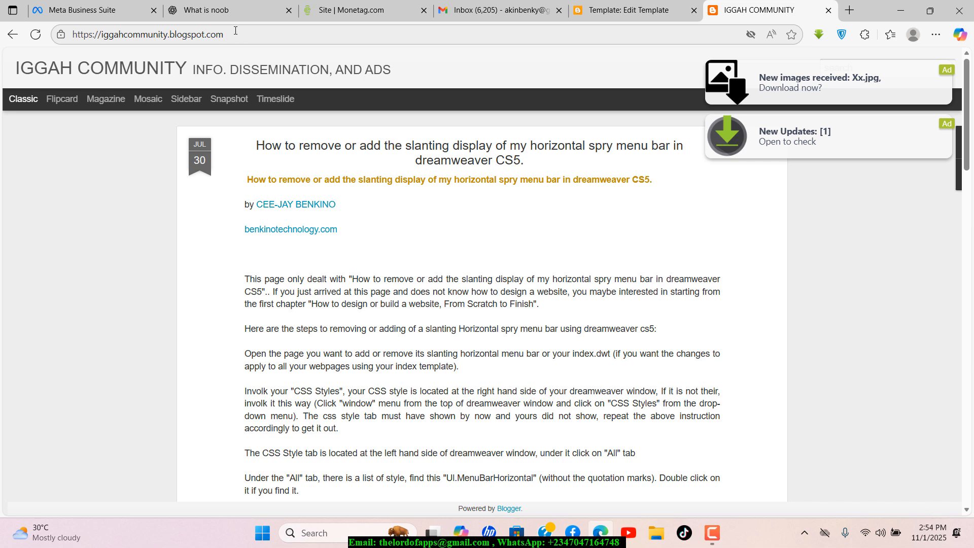
Check the blog's address and further ads, dismissing the two ad notifications and the "New images received" ad overlay.
{"action": "left_click_drag", "start_coordinate": [235, 30], "coordinate": [72, 29]}
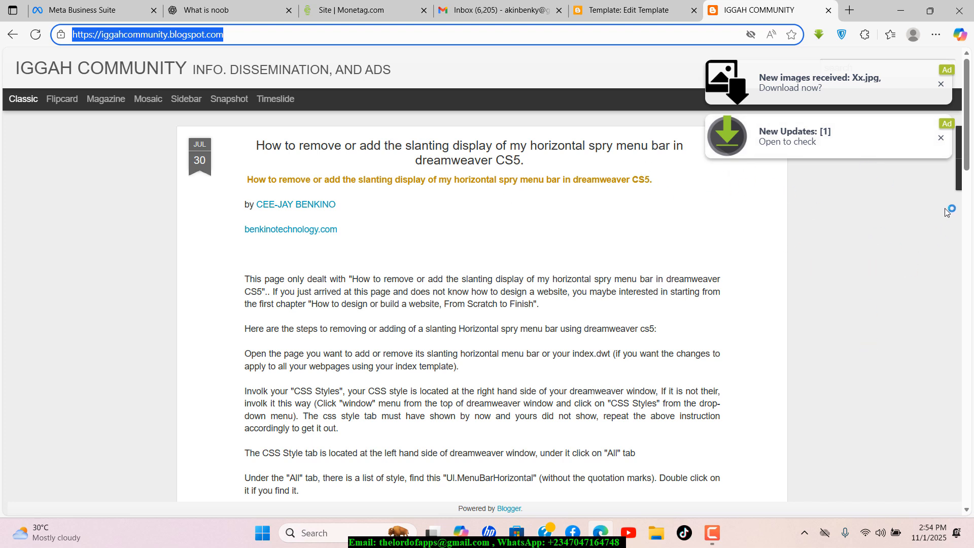
{"action": "left_click", "coordinate": [943, 145]}
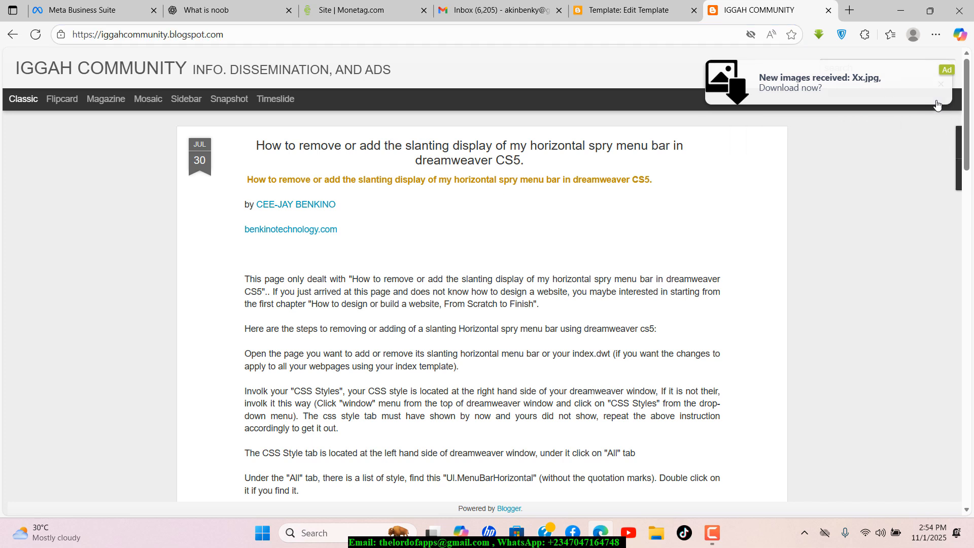
{"action": "left_click", "coordinate": [942, 85]}
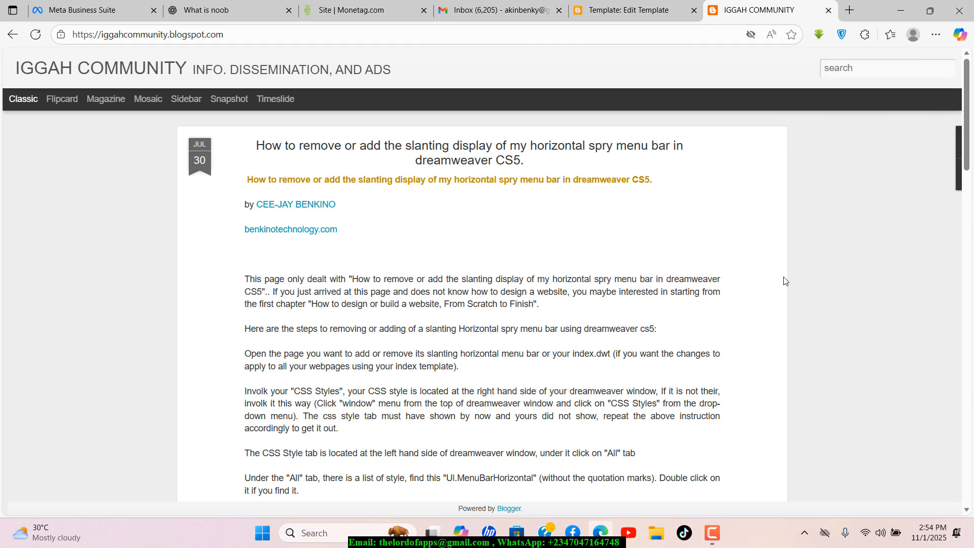
{"action": "left_click_drag", "start_coordinate": [965, 131], "coordinate": [888, 78]}
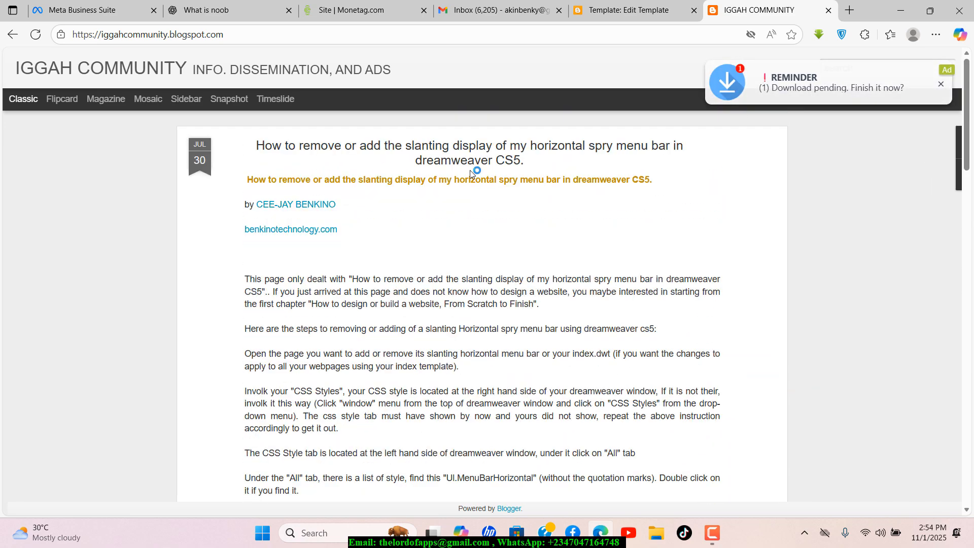
{"action": "left_click", "coordinate": [141, 107]}
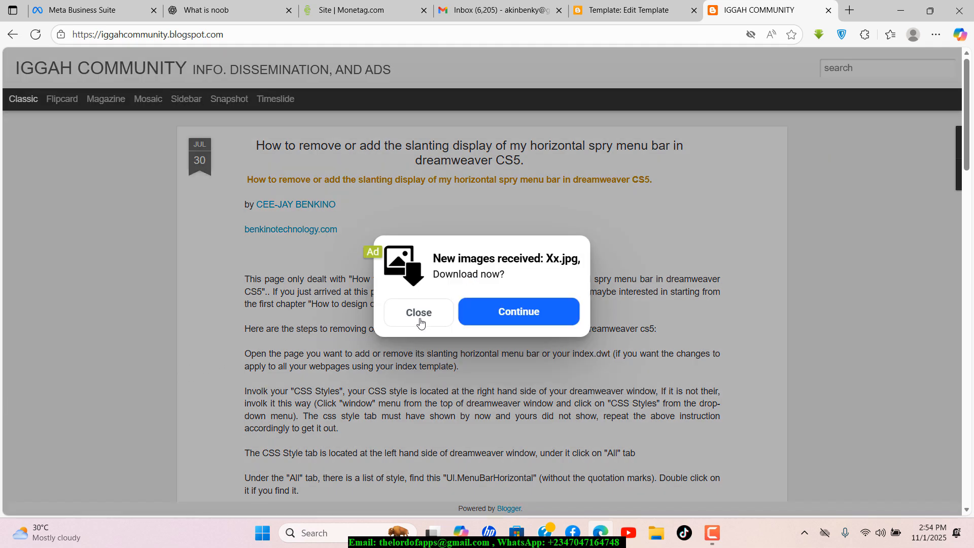
{"action": "left_click", "coordinate": [420, 322]}
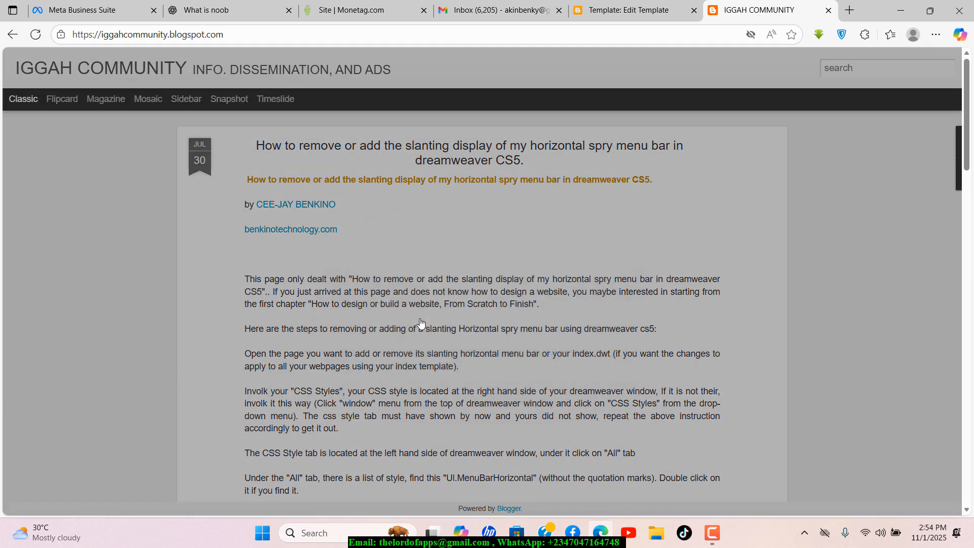